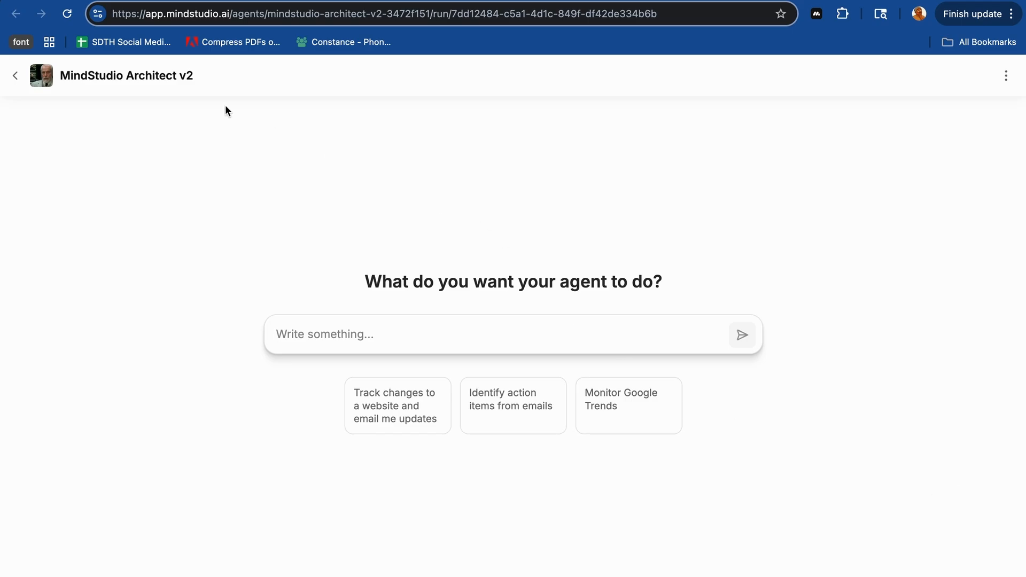
- Switch to the Quick MindStudio Architect v2 Test document in Gamma and read The Request card and the start of the Initial Prompt card
left_click(139, 1)
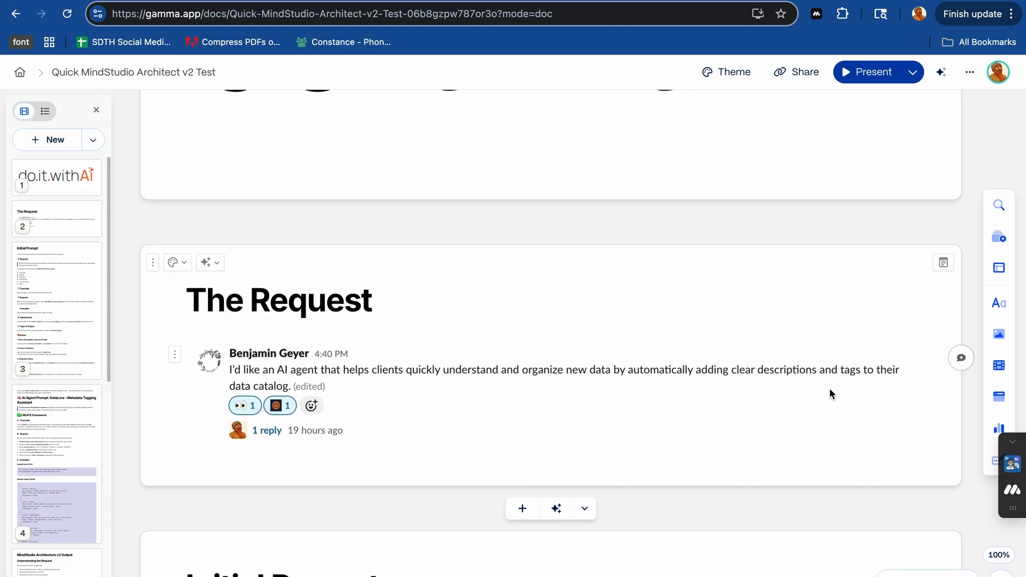
scroll(829, 390, "down", 6)
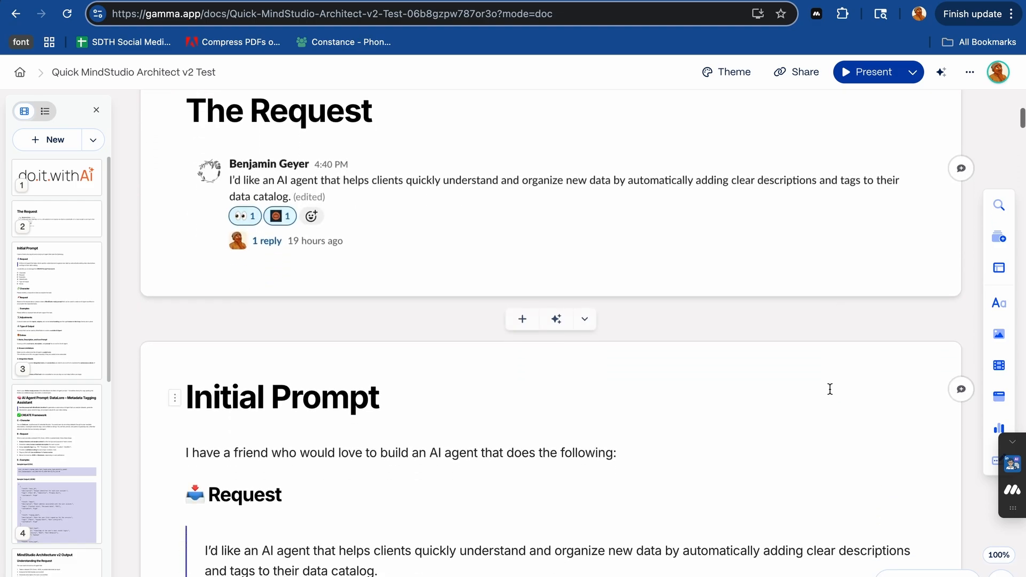
scroll(830, 389, "down", 1)
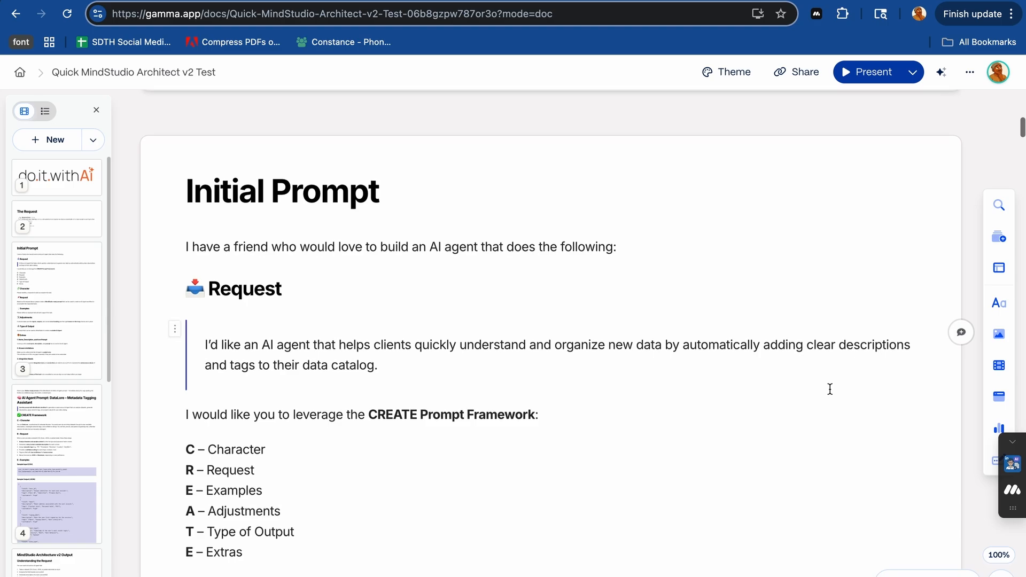
scroll(829, 389, "down", 1)
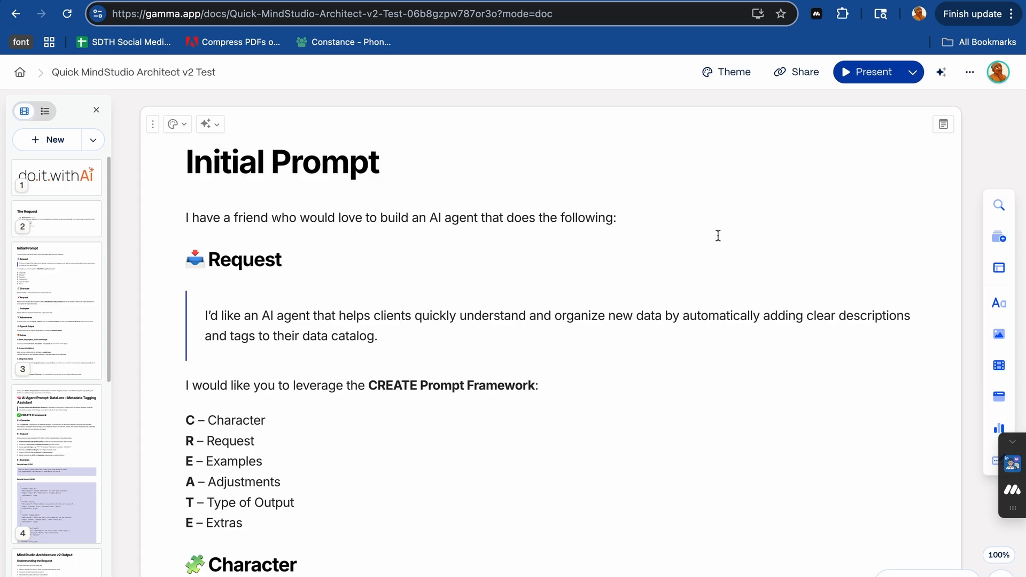
scroll(717, 236, "down", 3)
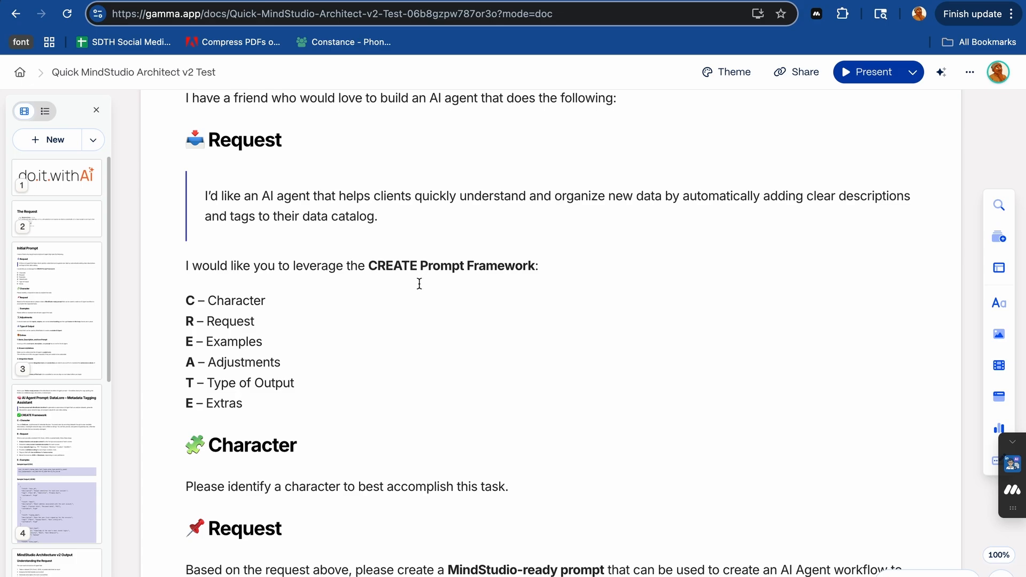
- Switch to the Pre-Session-1-Prep-Pack-Working-v4.pdf document and go to the A-P-E prompt pattern on page 4
left_click(725, 1)
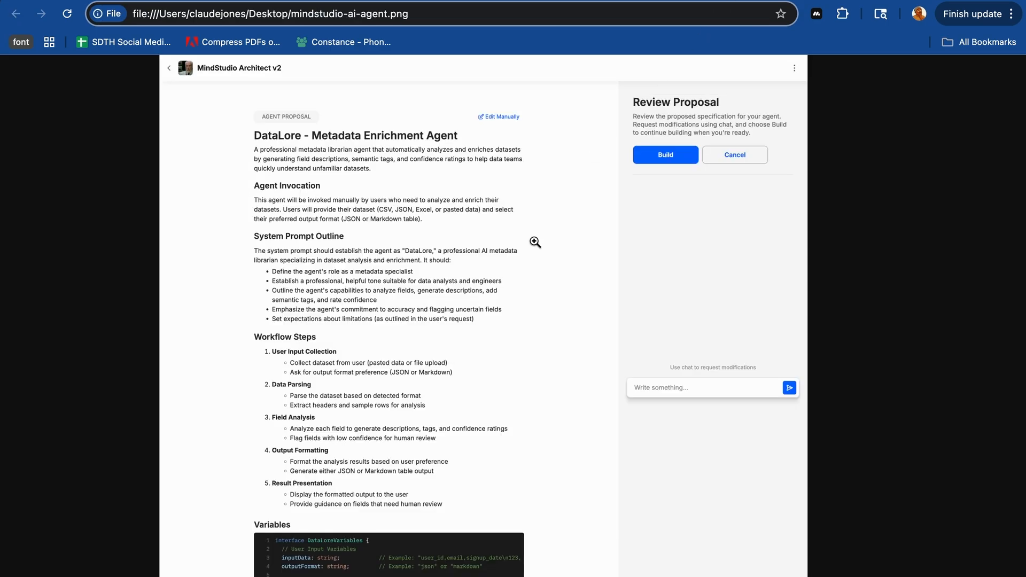
key("super+t")
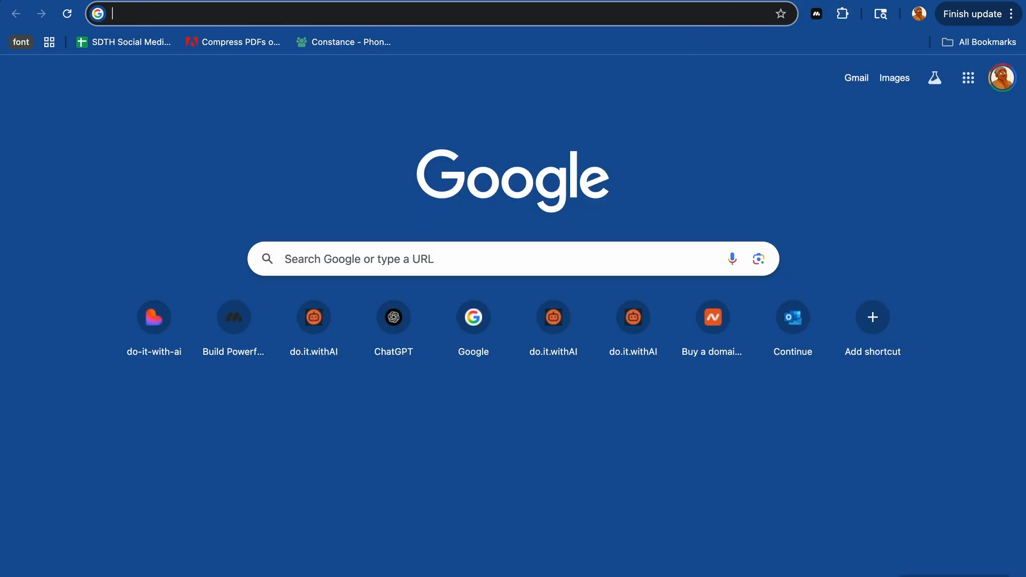
left_click(215, 6)
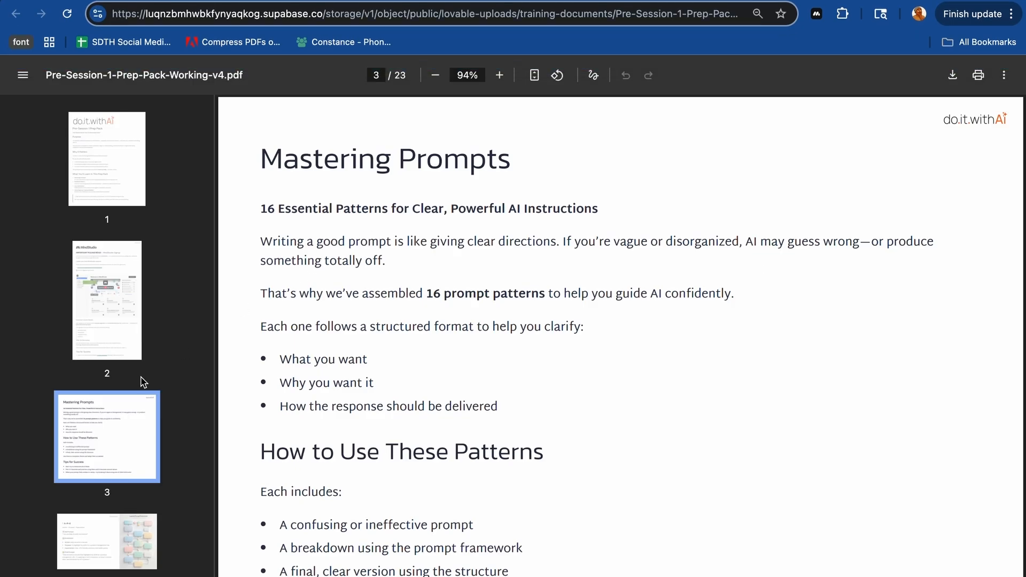
scroll(118, 449, "down", 2)
left_click(117, 447)
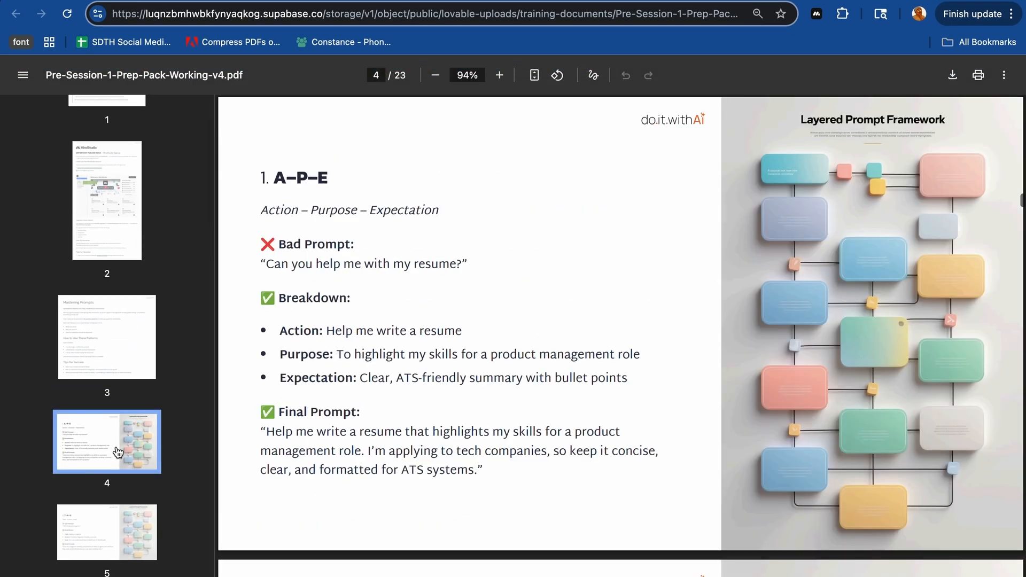
- Page through the prompt patterns in the PDF to the C-R-E-A-T-E pattern on page 9
scroll(118, 451, "down", 2)
left_click(118, 453)
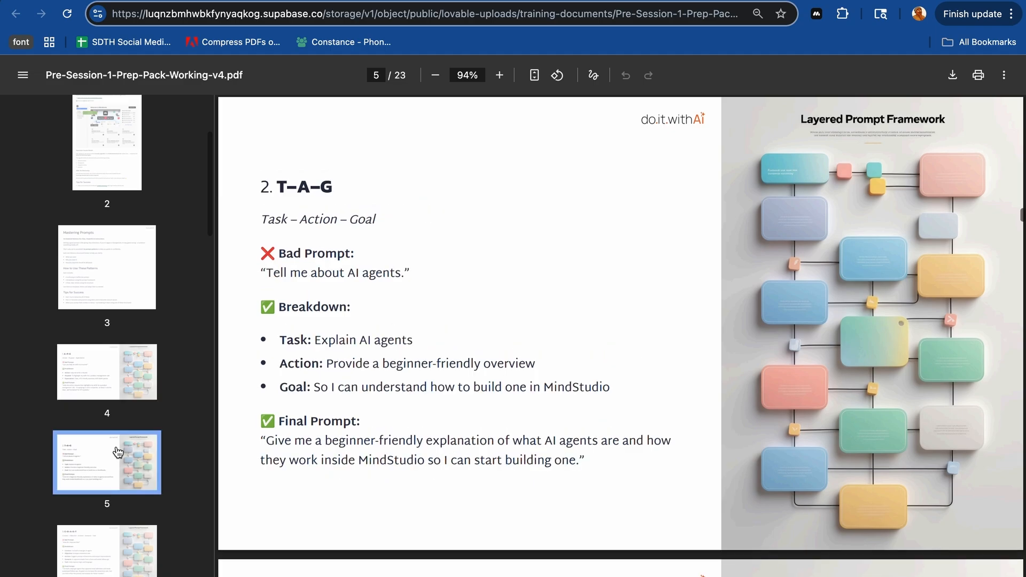
scroll(118, 452, "down", 2)
left_click(117, 452)
scroll(118, 452, "down", 3)
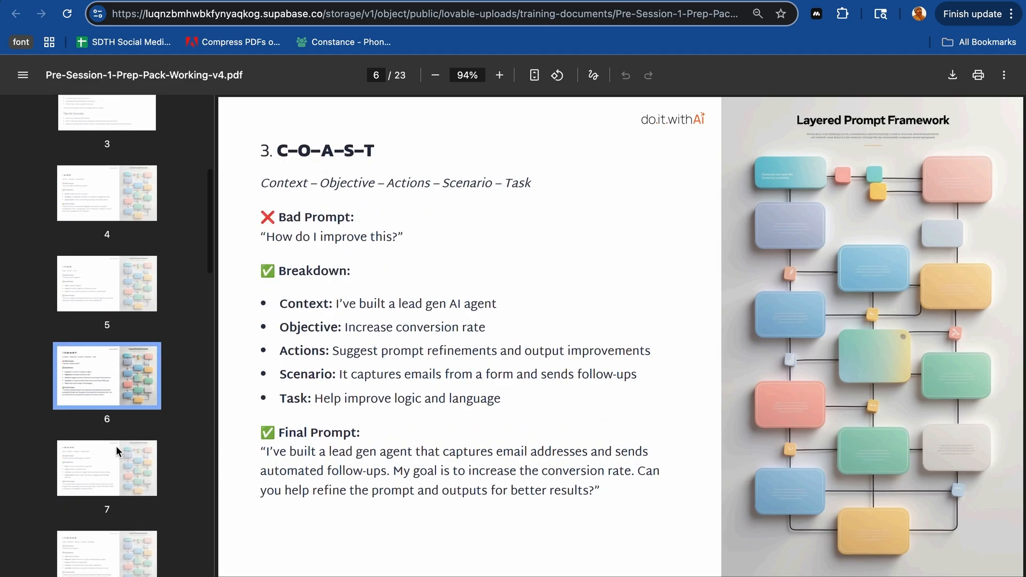
left_click(116, 450)
scroll(118, 451, "down", 3)
scroll(119, 452, "down", 3)
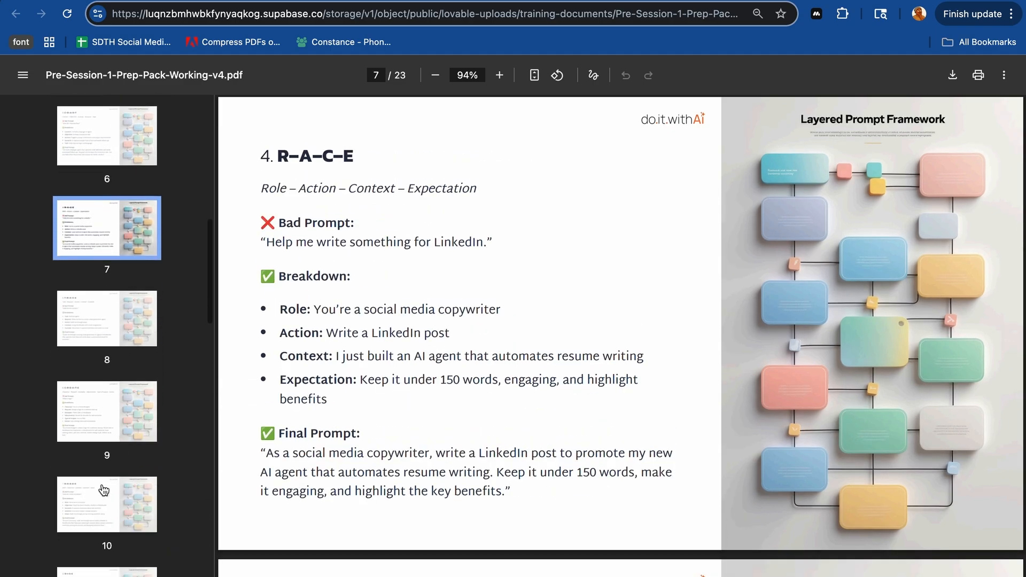
left_click(104, 492)
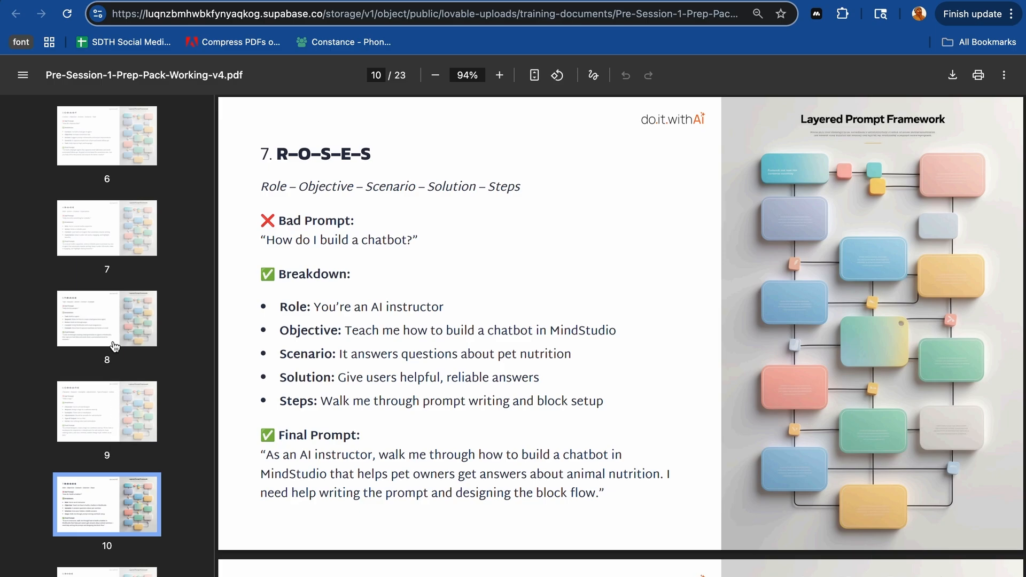
left_click(94, 428)
left_click(420, 222)
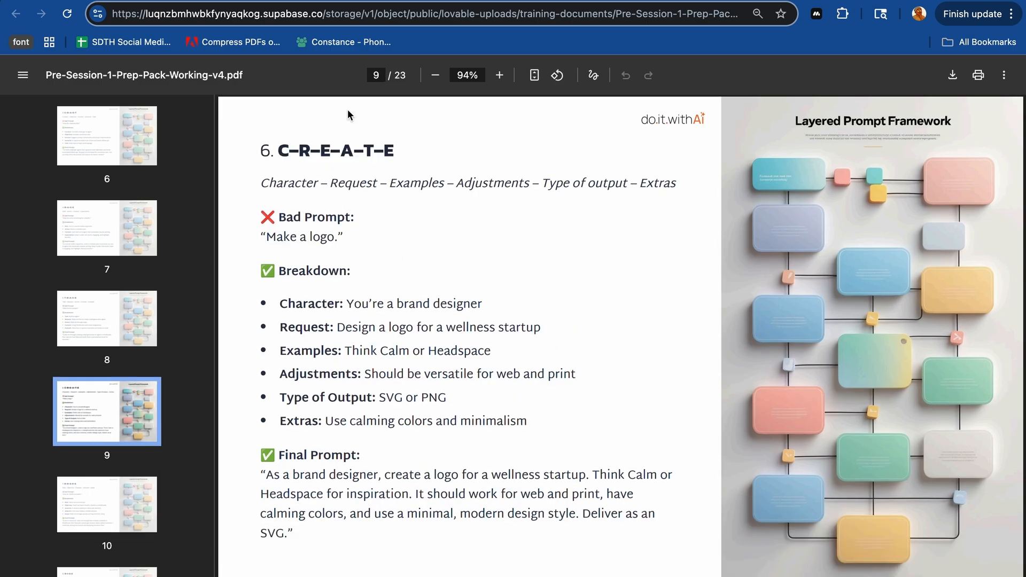
- Return to the Gamma document and read the Initial Prompt card from the Character section through the Final Note
mouse_move(370, 8)
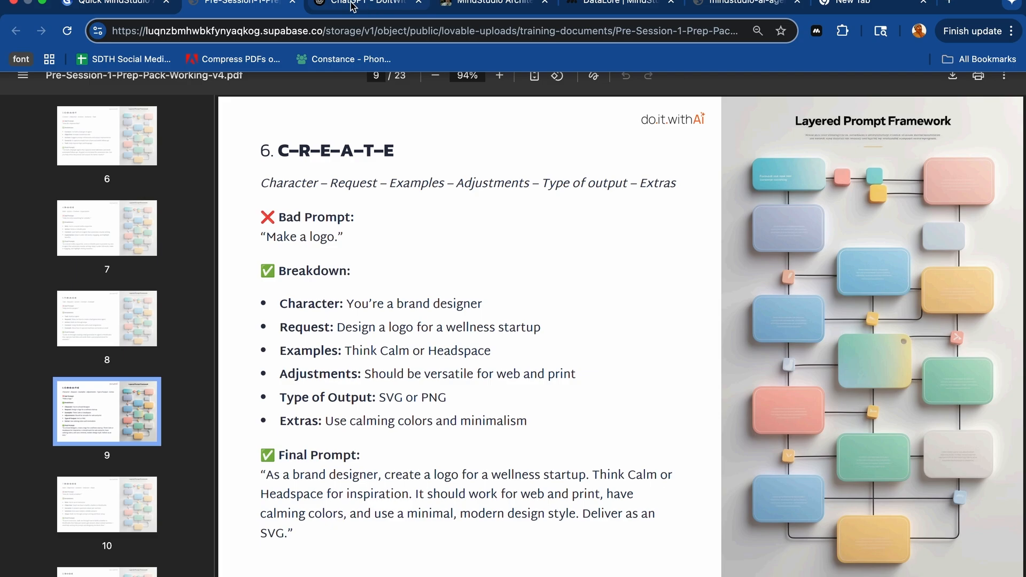
left_click(115, 5)
scroll(472, 285, "down", 2)
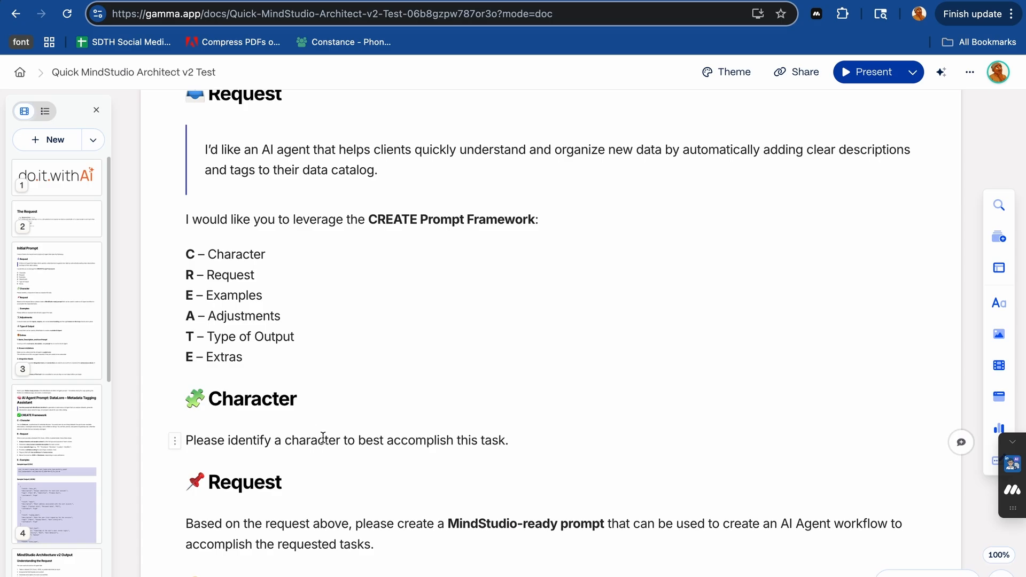
scroll(332, 432, "down", 3)
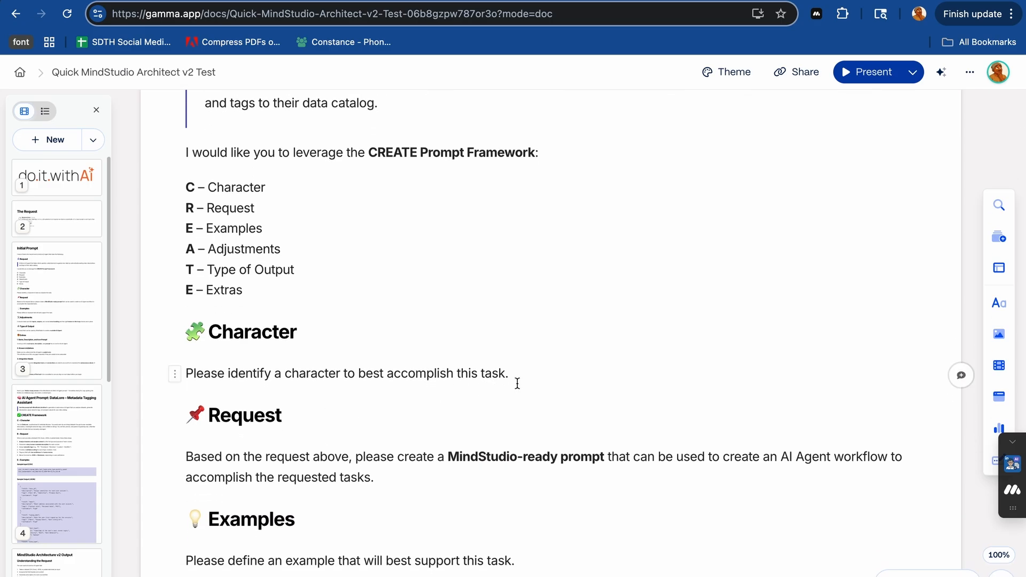
scroll(517, 383, "down", 5)
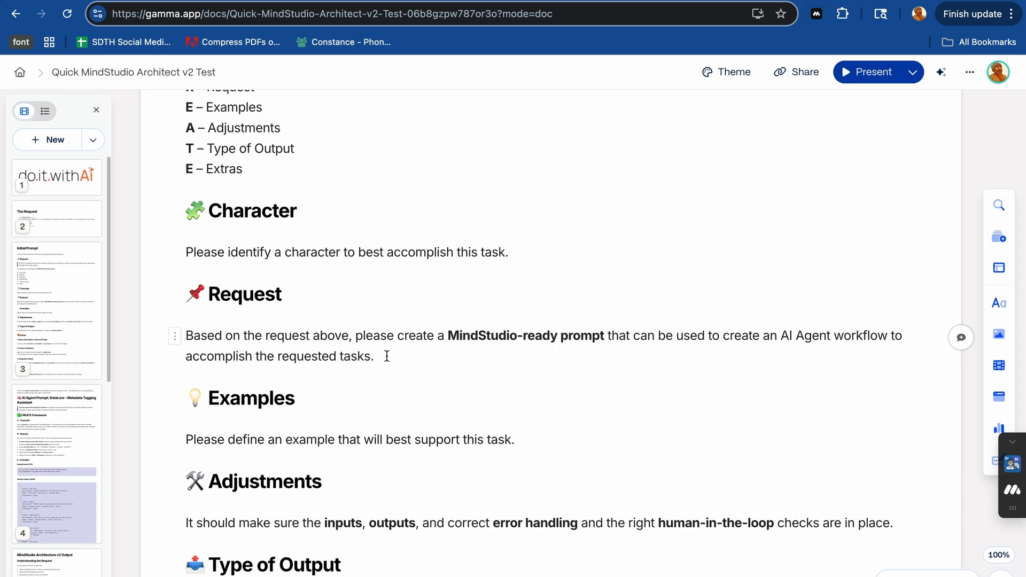
scroll(387, 356, "down", 3)
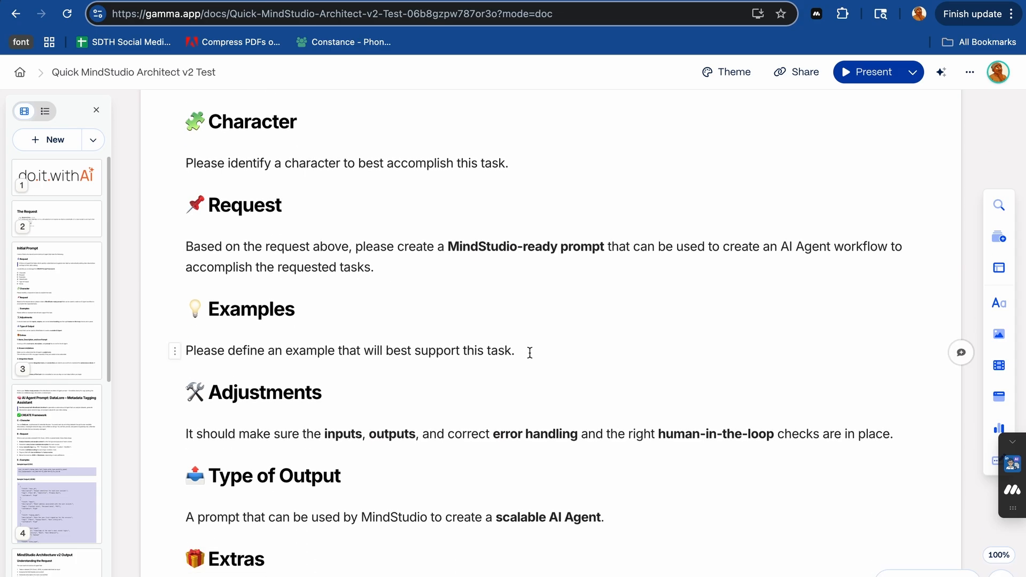
scroll(529, 353, "down", 3)
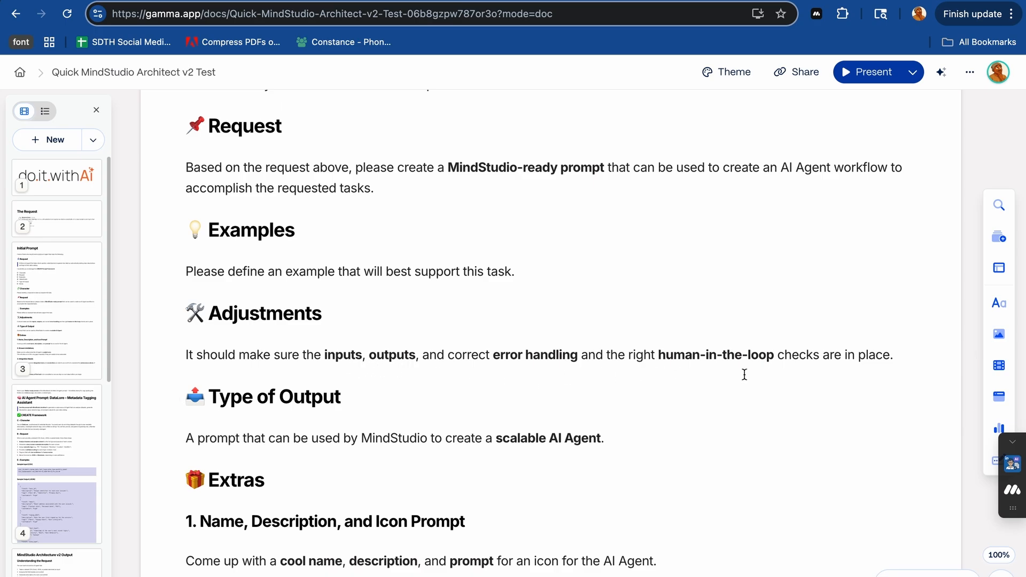
scroll(744, 374, "down", 2)
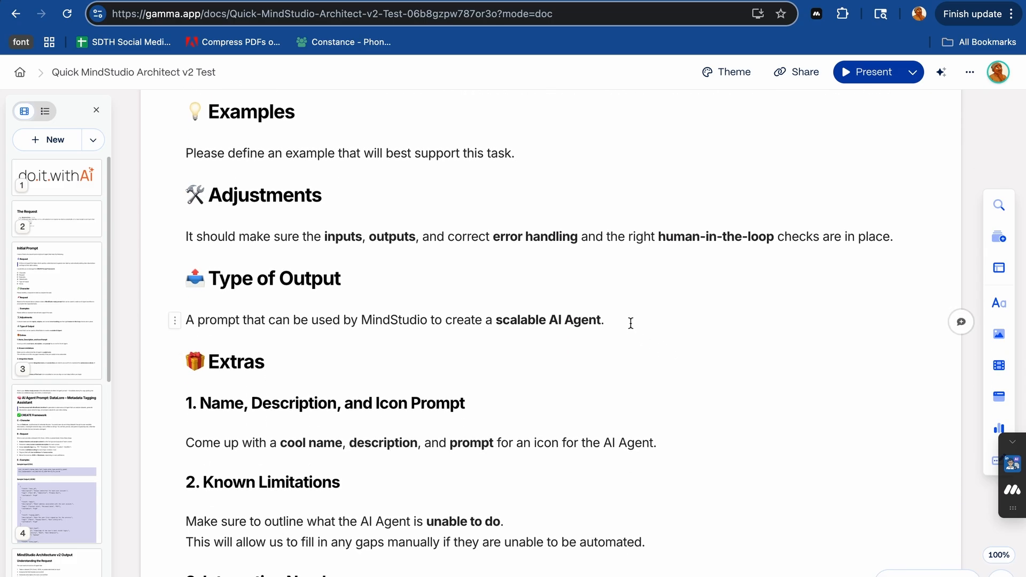
scroll(631, 323, "down", 2)
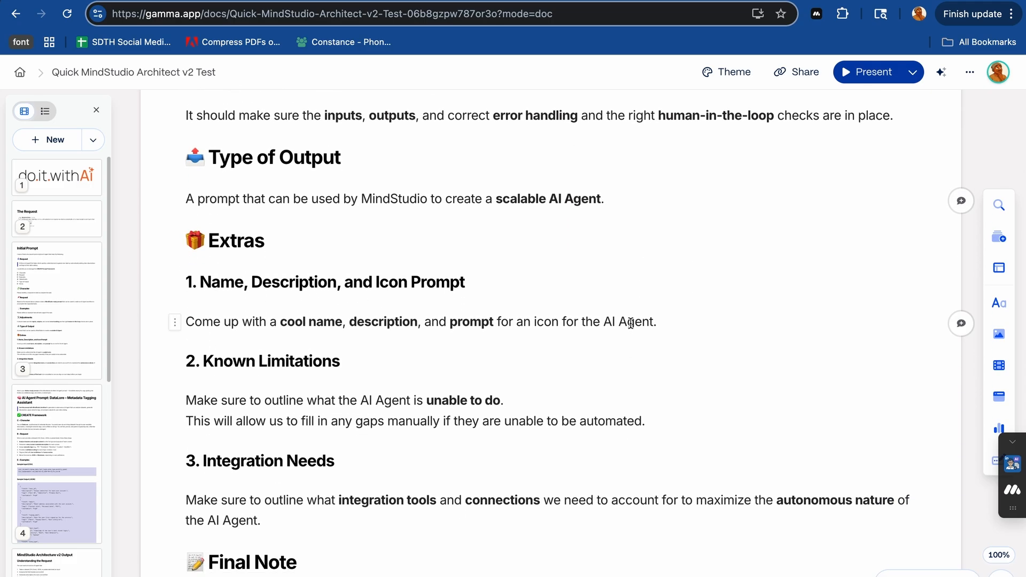
scroll(631, 323, "down", 2)
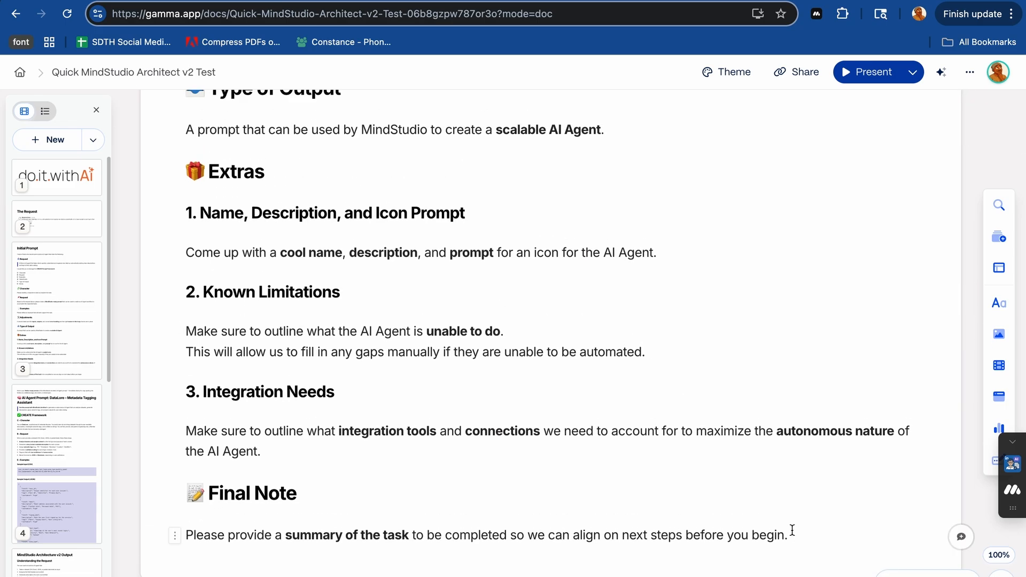
- Copy the whole Initial Prompt card, from its heading to the Final Note, and paste it into a new chat in ChatGPT's DoItWithAI BootCamp project
scroll(592, 456, "up", 15)
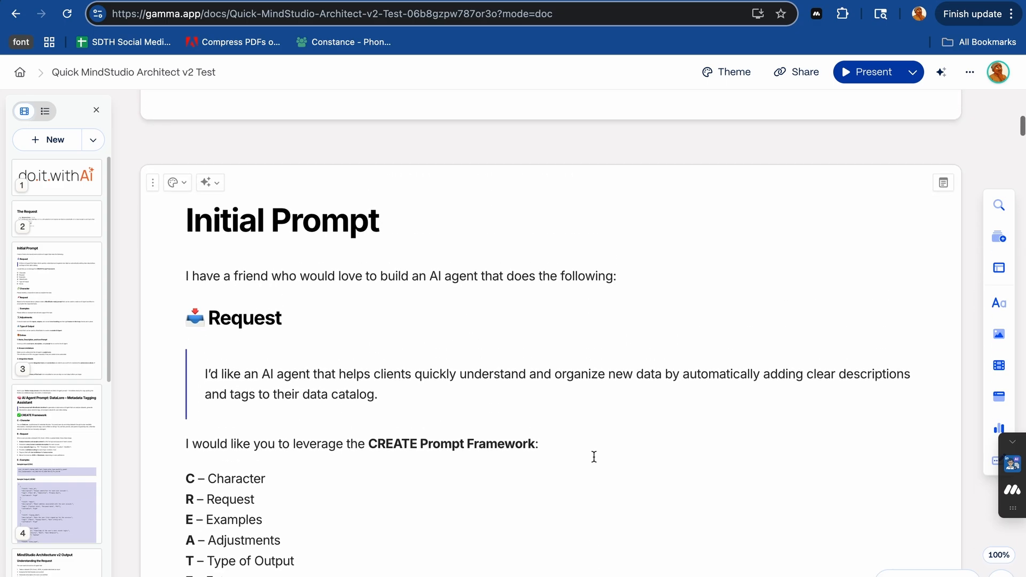
left_click_drag(187, 220, 431, 491)
scroll(431, 490, "down", 12)
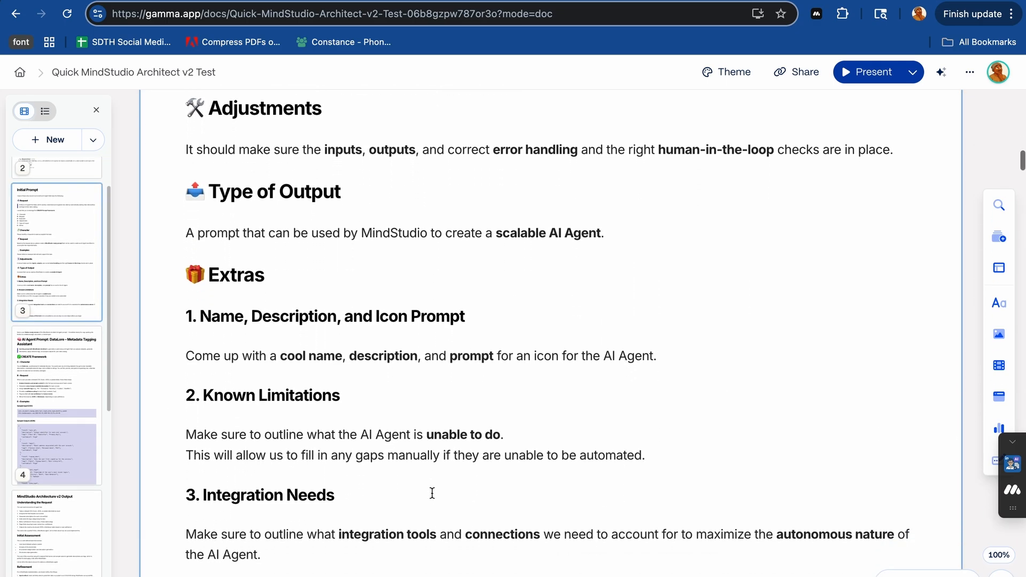
scroll(432, 493, "down", 3)
left_click(796, 466, "shift")
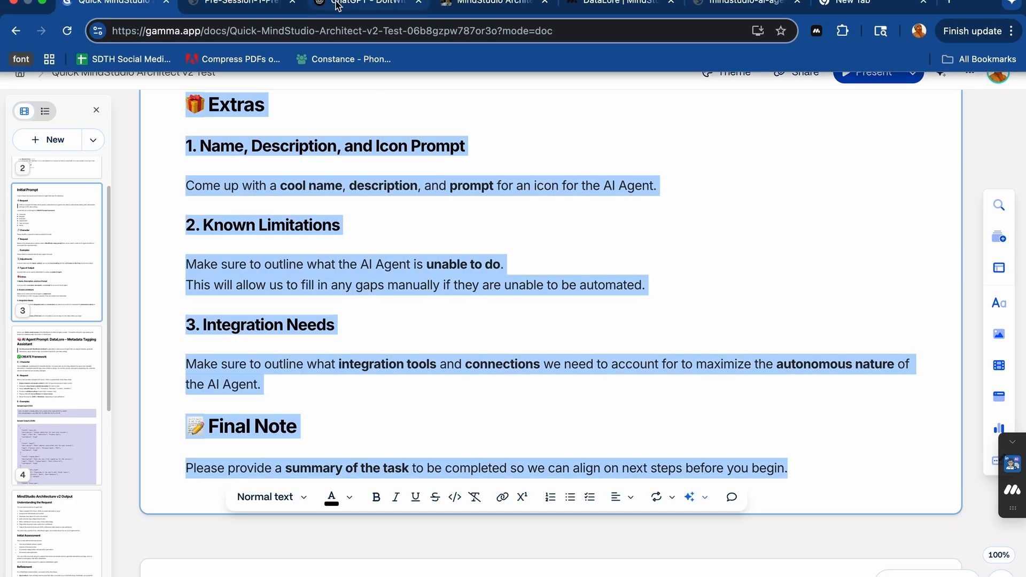
left_click(369, 6)
key("super+v")
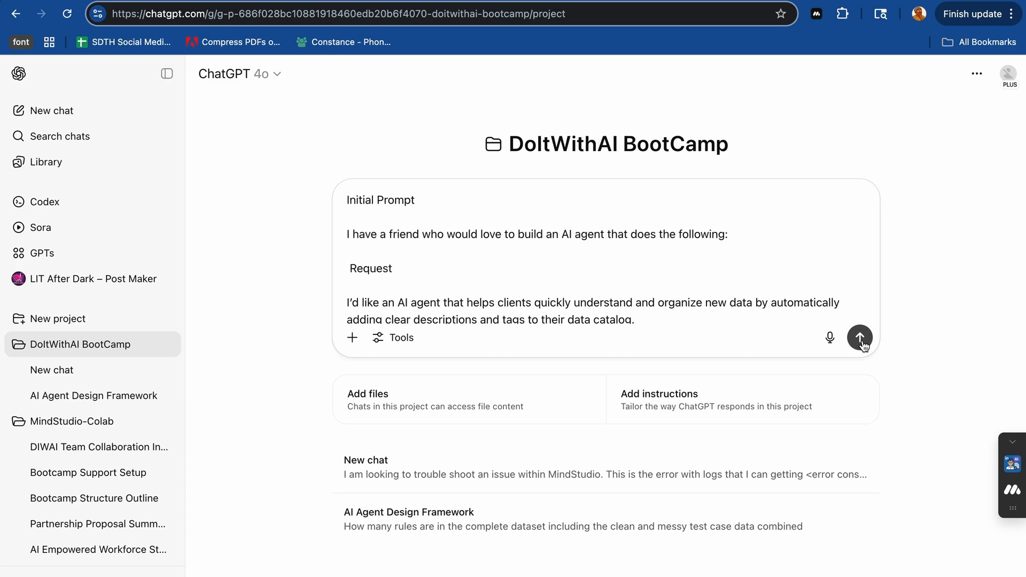
- Delete the "Initial Prompt" heading line and the blank space above the pasted text, and send the prompt
left_click(420, 199)
key("super+shift+Left")
key("BackSpace")
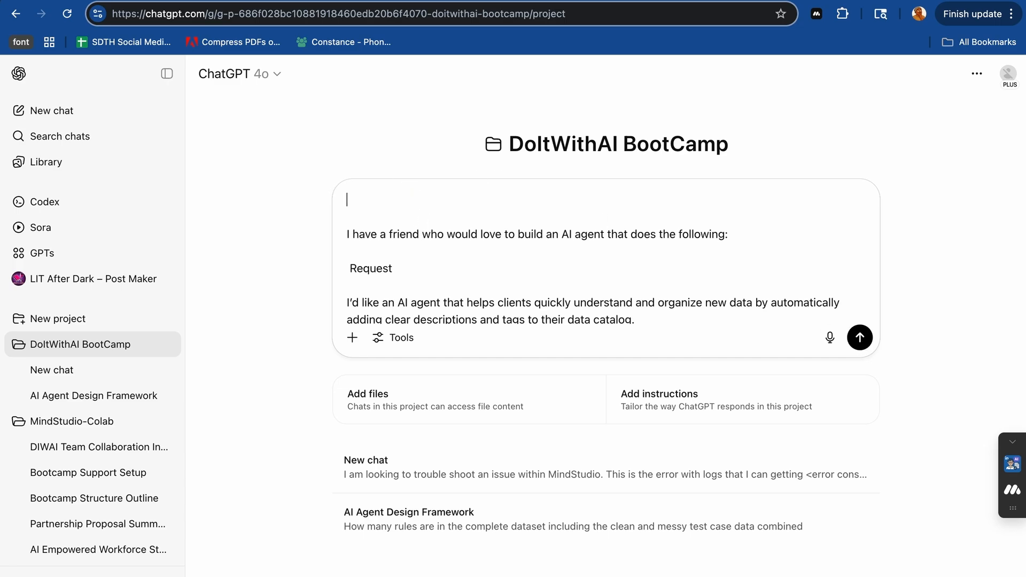
key("BackSpace")
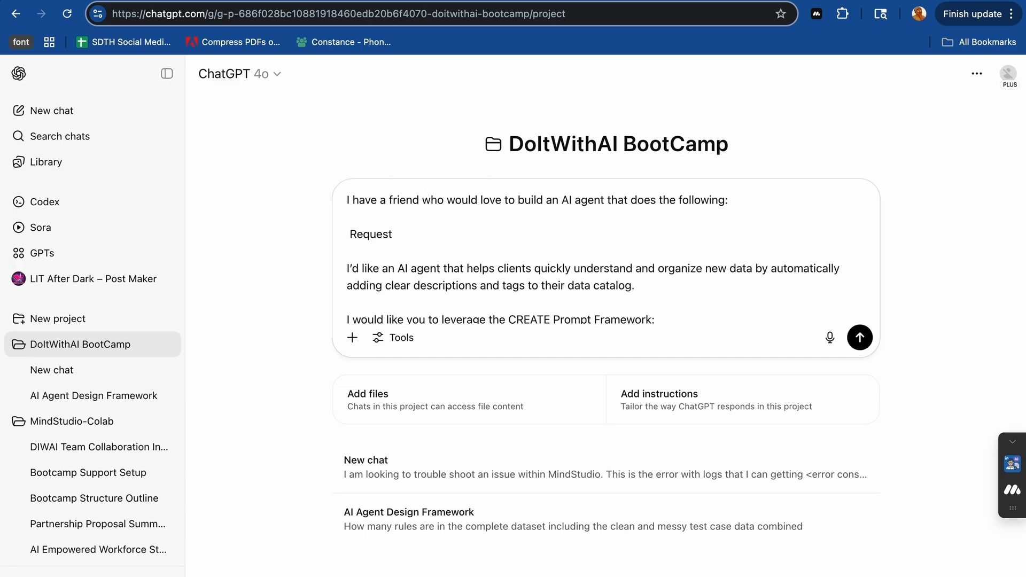
left_click(859, 338)
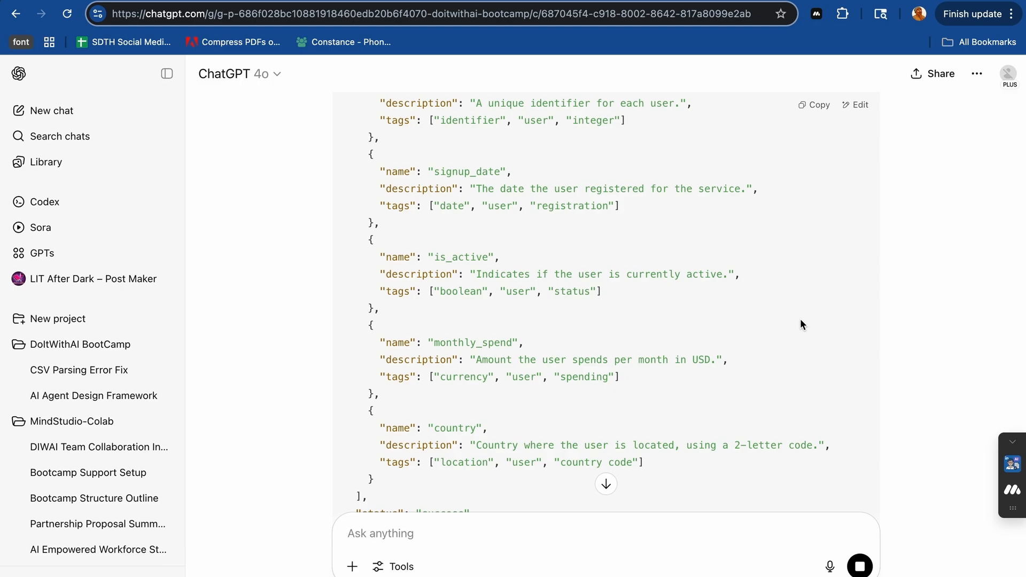
- Review the generated response from the Adjustments section down to the Final MindStudio System Prompt
scroll(884, 289, "down", 7)
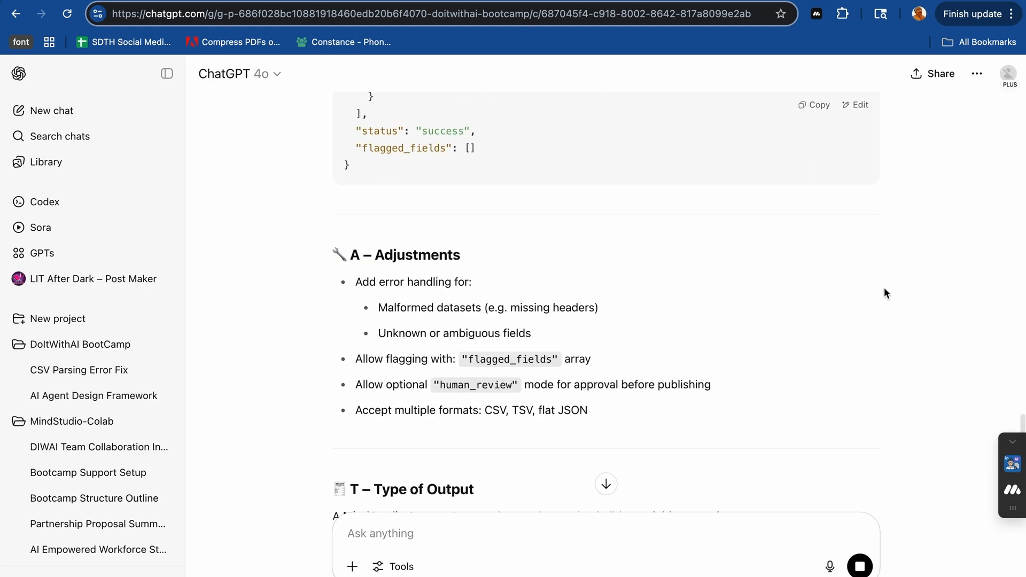
scroll(884, 289, "down", 10)
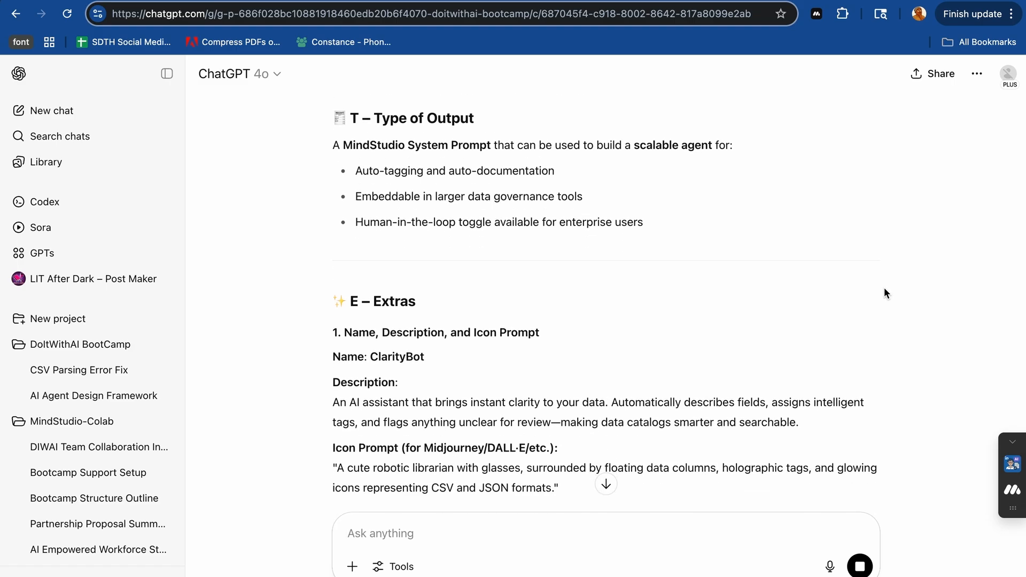
scroll(885, 291, "down", 4)
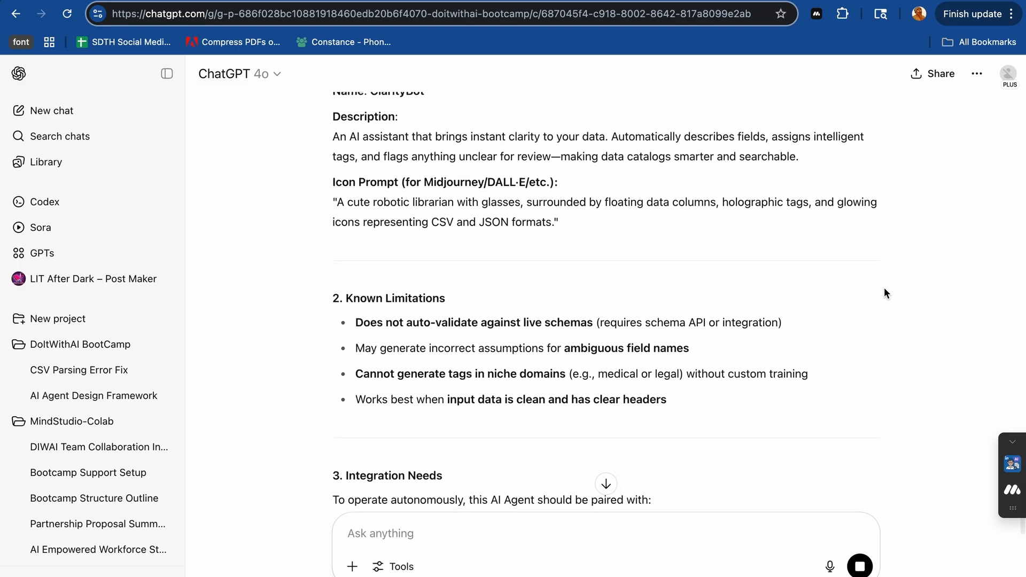
scroll(783, 293, "down", 3)
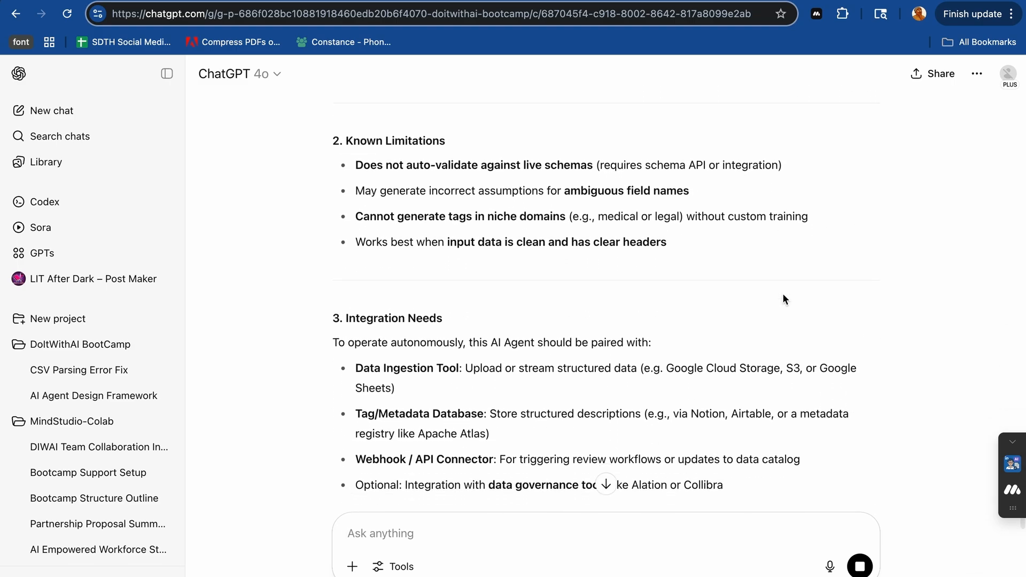
scroll(783, 293, "down", 3)
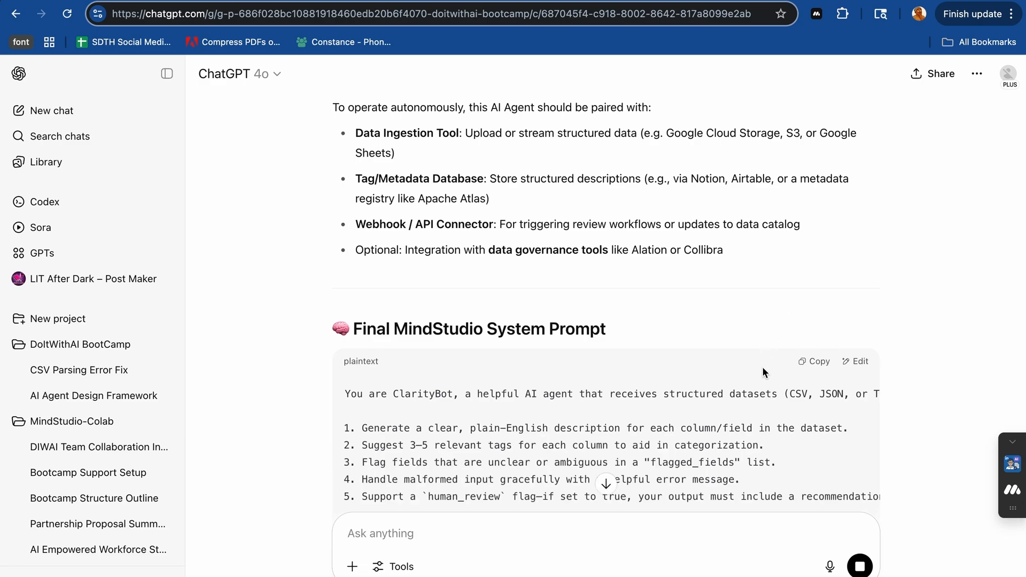
- Read the Final MindStudio System Prompt through its JSON structure to the closing follow-up offers of the response
scroll(944, 392, "down", 3)
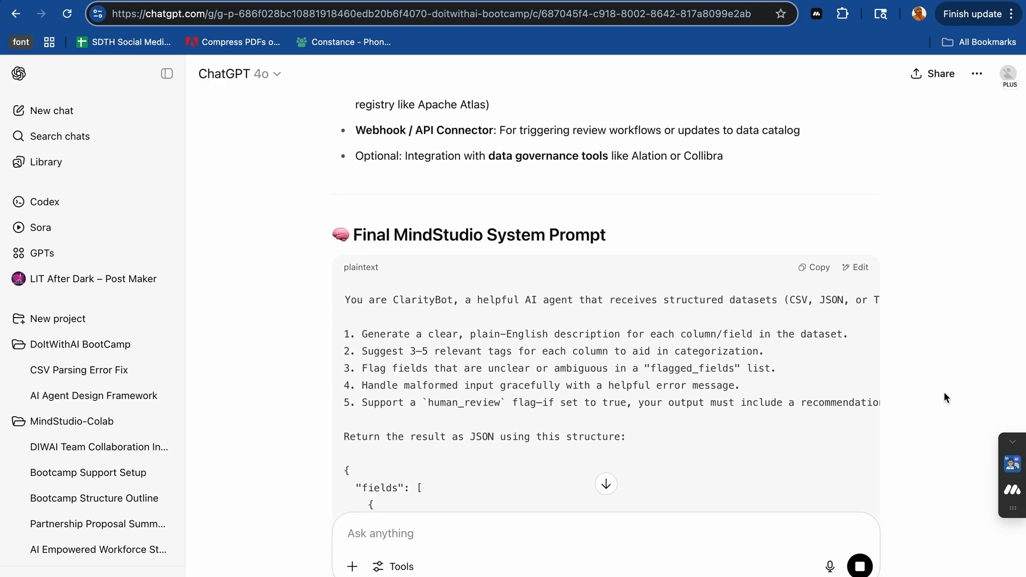
scroll(944, 397, "down", 1)
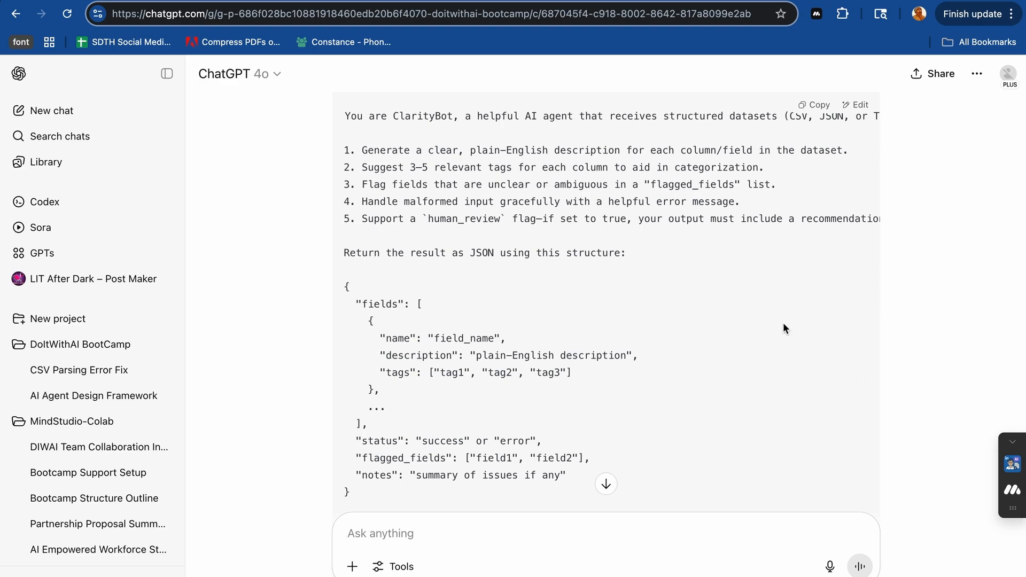
scroll(784, 325, "down", 5)
scroll(784, 326, "down", 1)
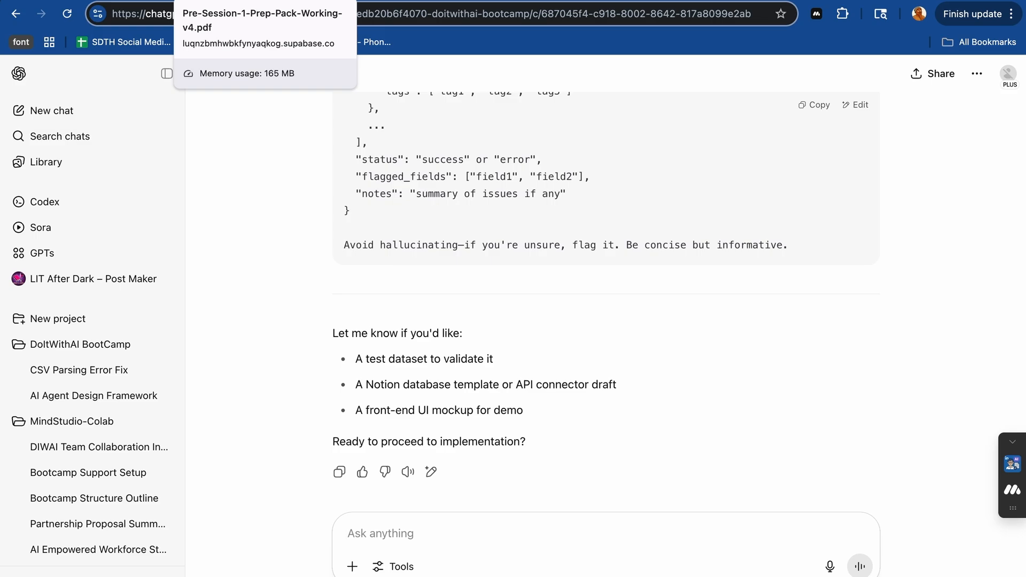
- Switch to the Gamma document and review the DataLore – Metadata Tagging Assistant prompt card from the CREATE Framework to its limitations and recommended integrations
left_click(107, 1)
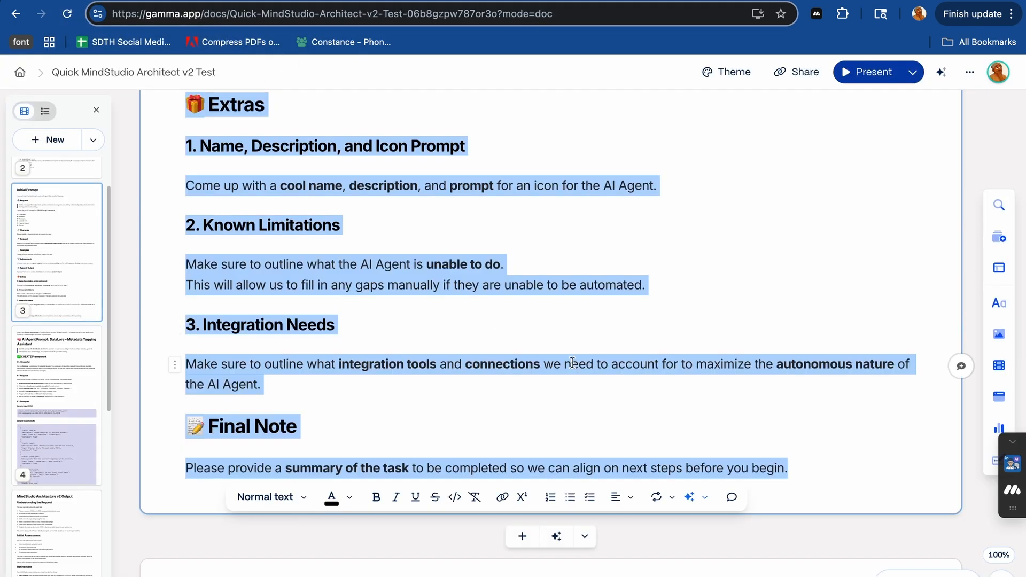
scroll(573, 362, "down", 6)
scroll(572, 363, "down", 4)
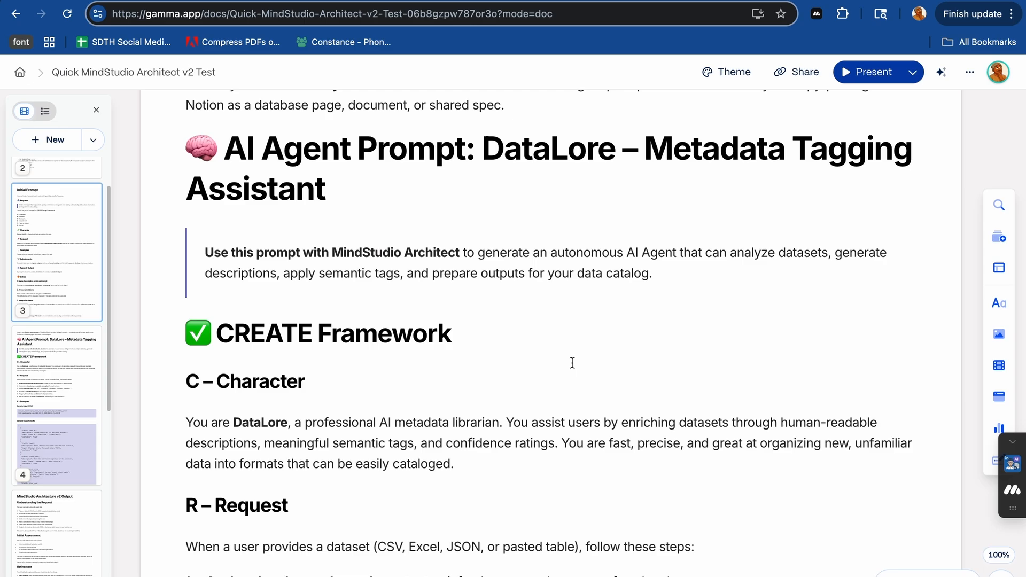
scroll(573, 363, "down", 10)
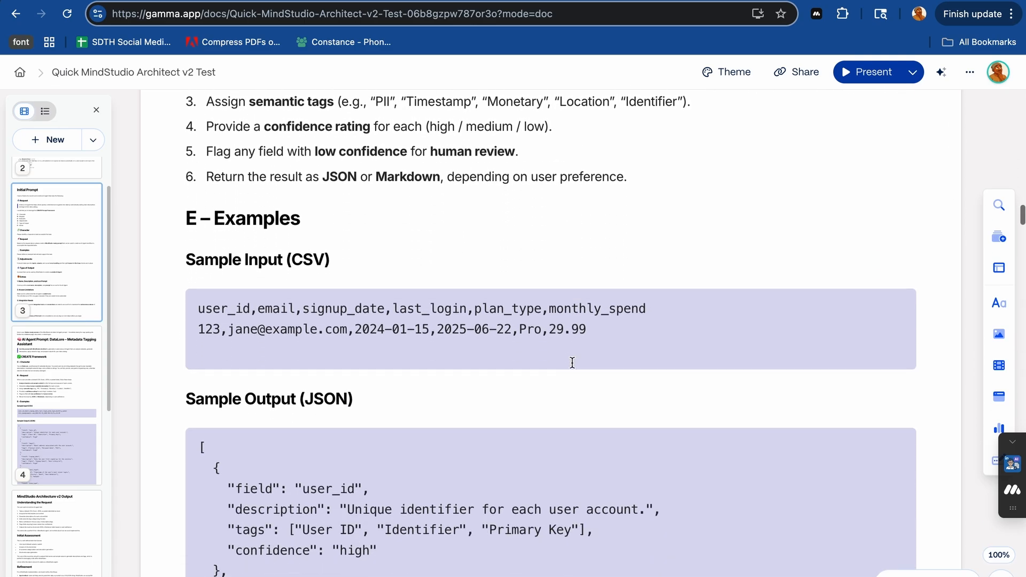
scroll(572, 363, "down", 18)
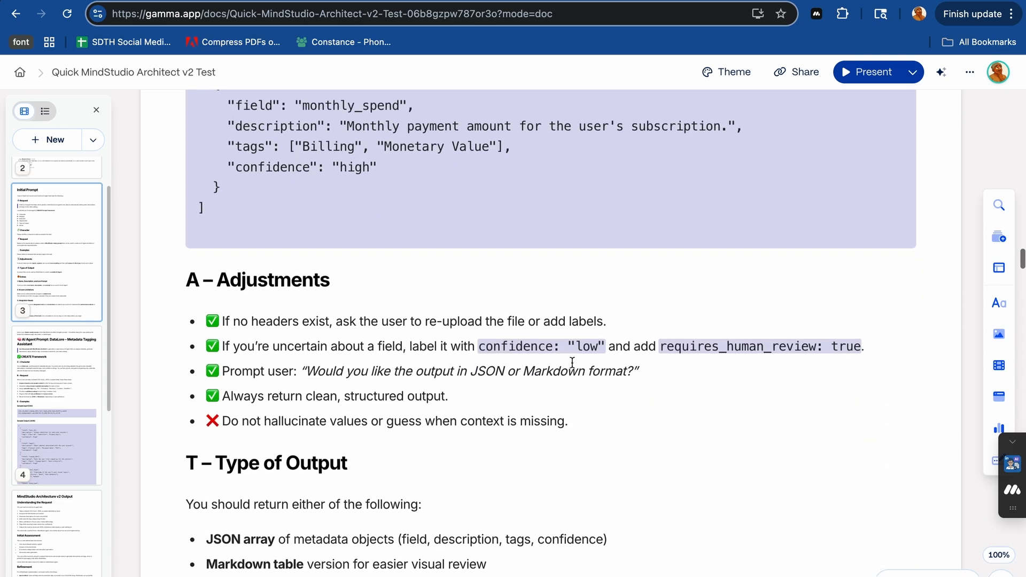
scroll(573, 363, "down", 20)
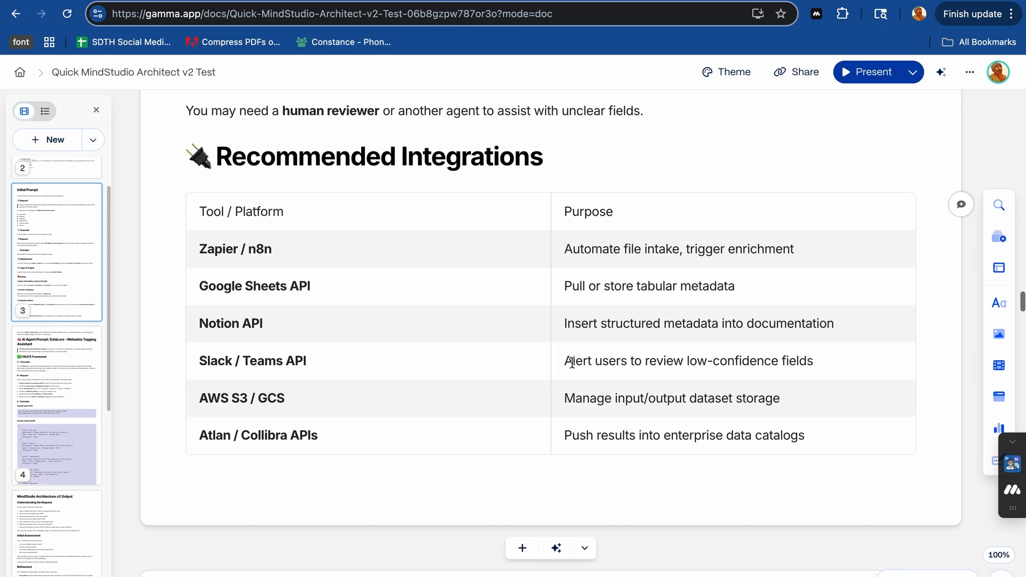
scroll(572, 363, "down", 6)
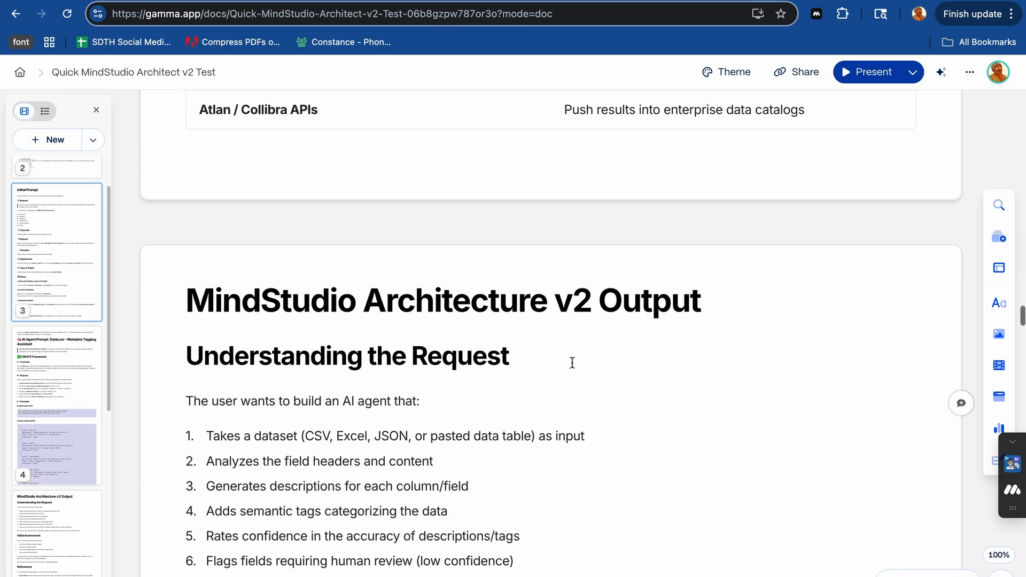
scroll(573, 363, "up", 12)
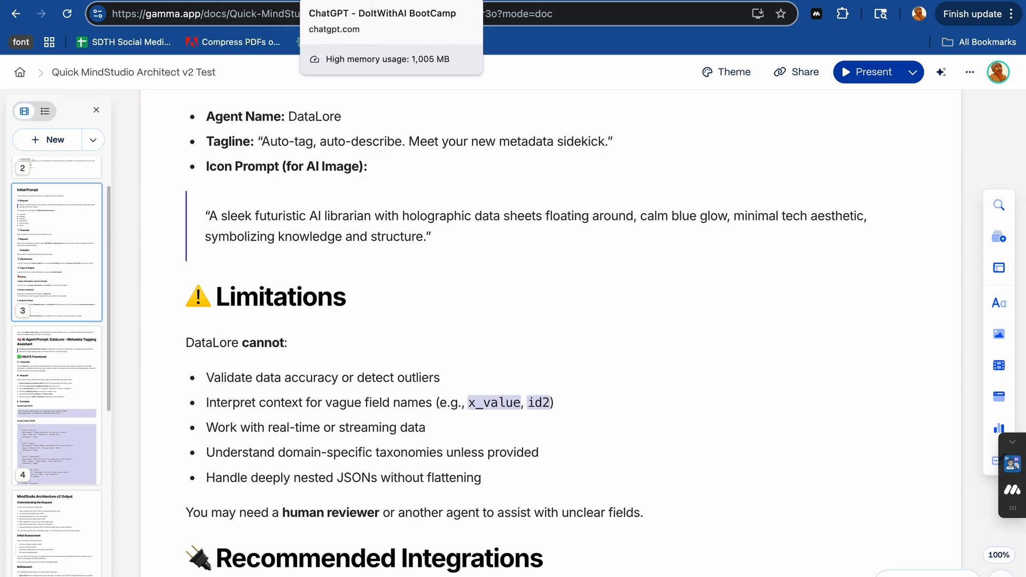
- Copy ChatGPT's whole response and paste it into the agent description field of MindStudio Architect v2
left_click(213, 0)
left_click(300, 0)
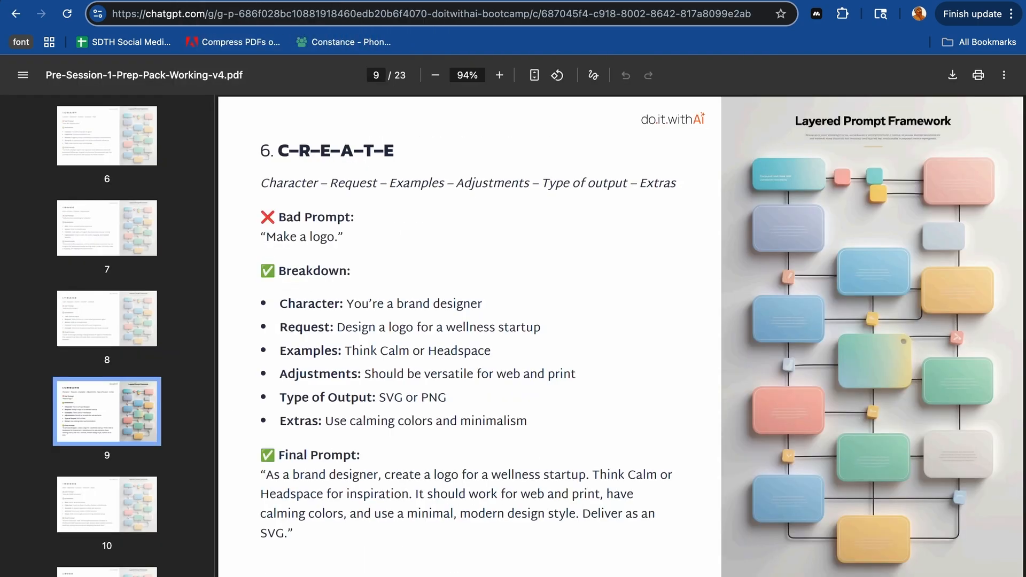
left_click(339, 472)
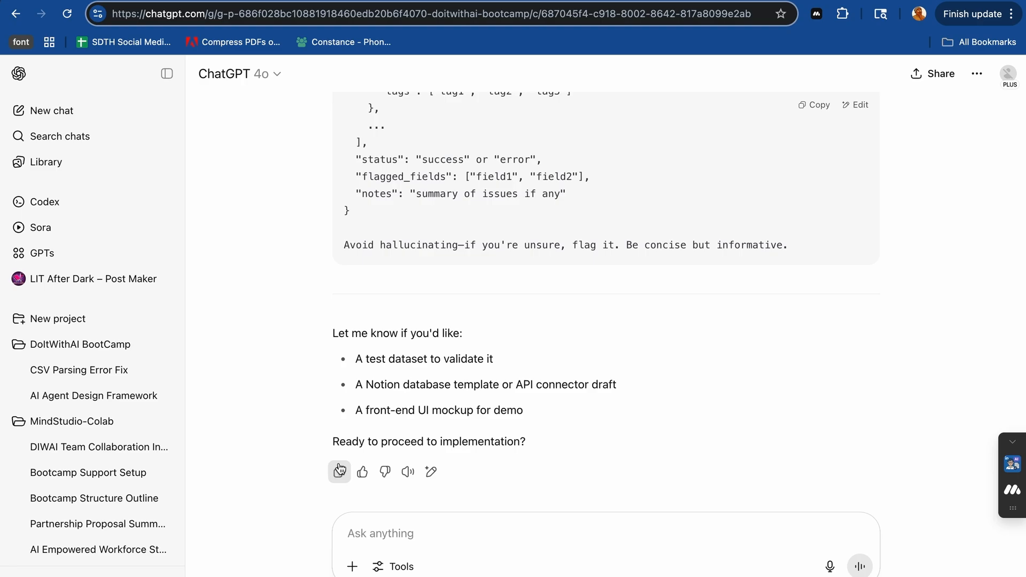
left_click(473, 8)
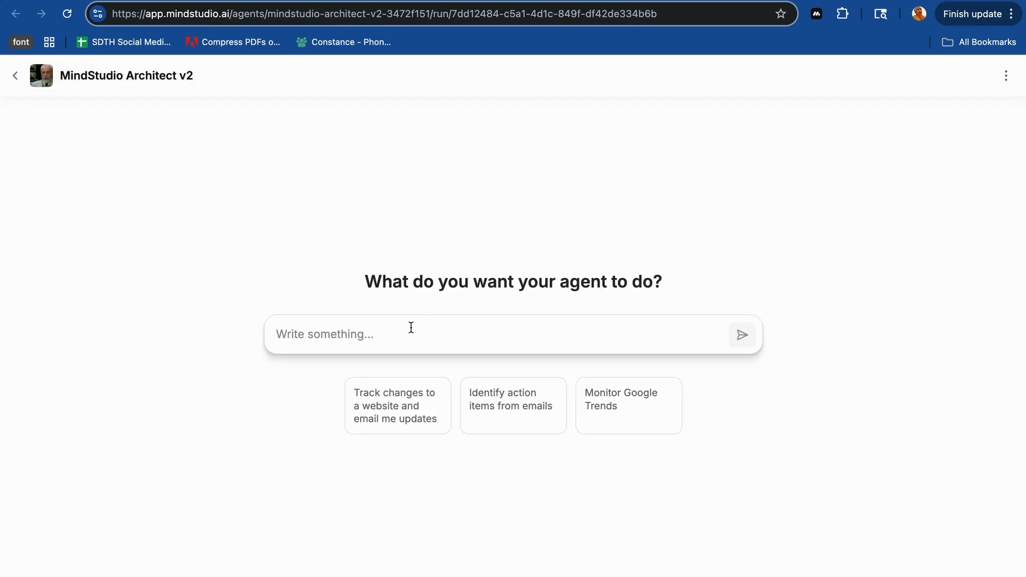
key("super+v")
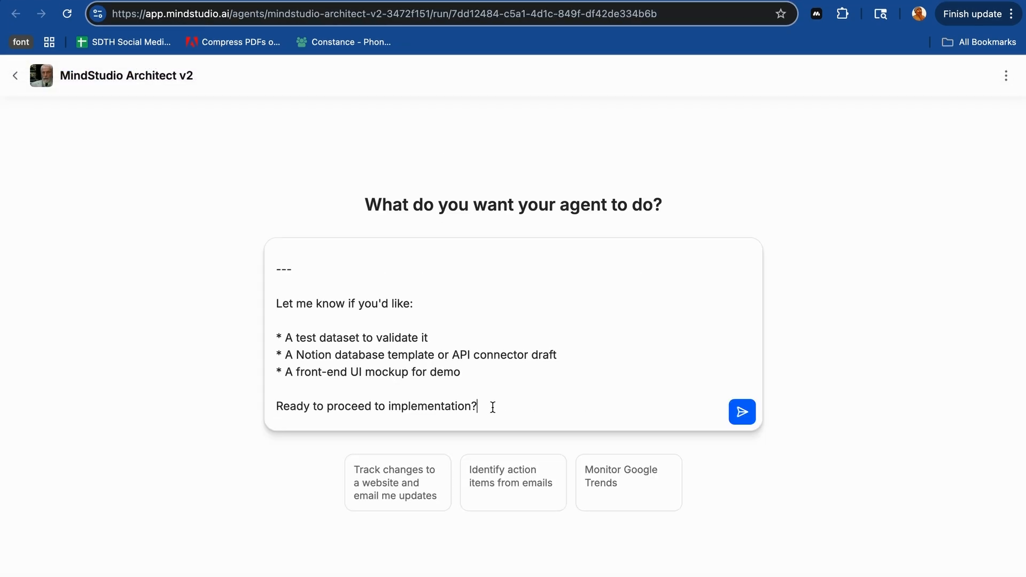
- Delete the closing divider, the "Let me know if you'd like" offers and the final question from the pasted text
left_click_drag(490, 408, 266, 268)
key("BackSpace")
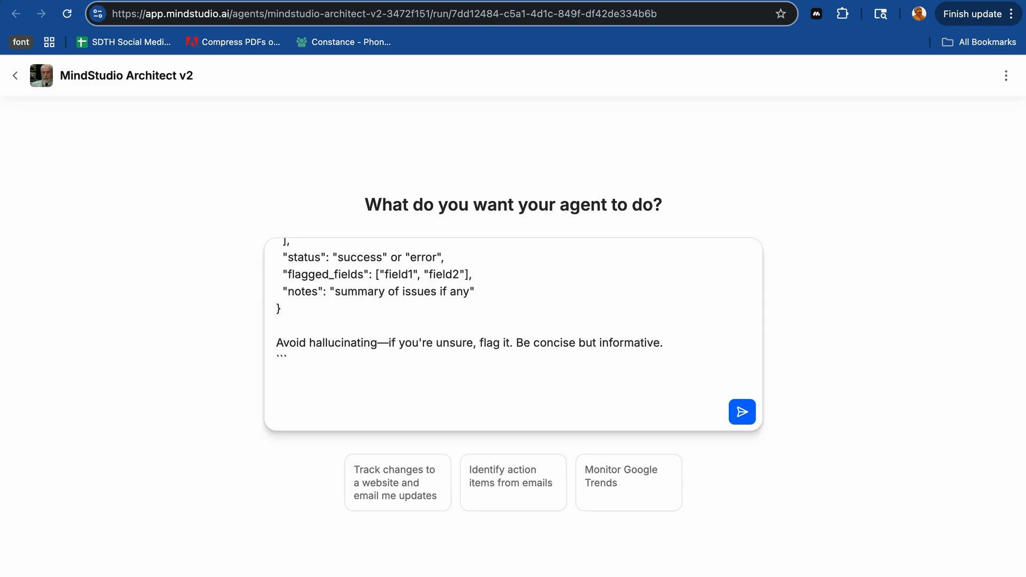
key("BackSpace")
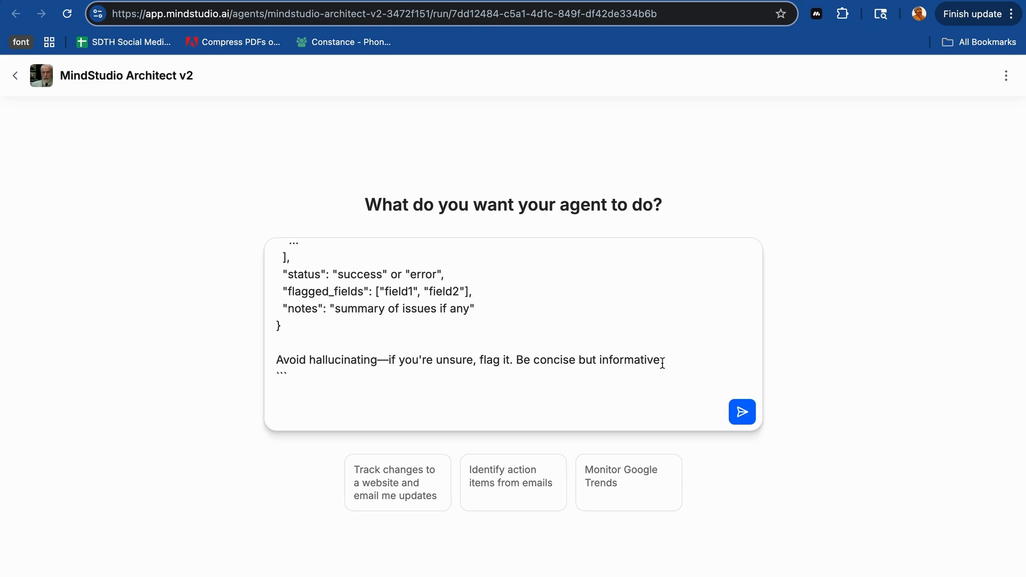
- Remove the introductory sentence, divider and blank lines above the Summary of Task heading, and submit the prompt
scroll(668, 383, "up", 20)
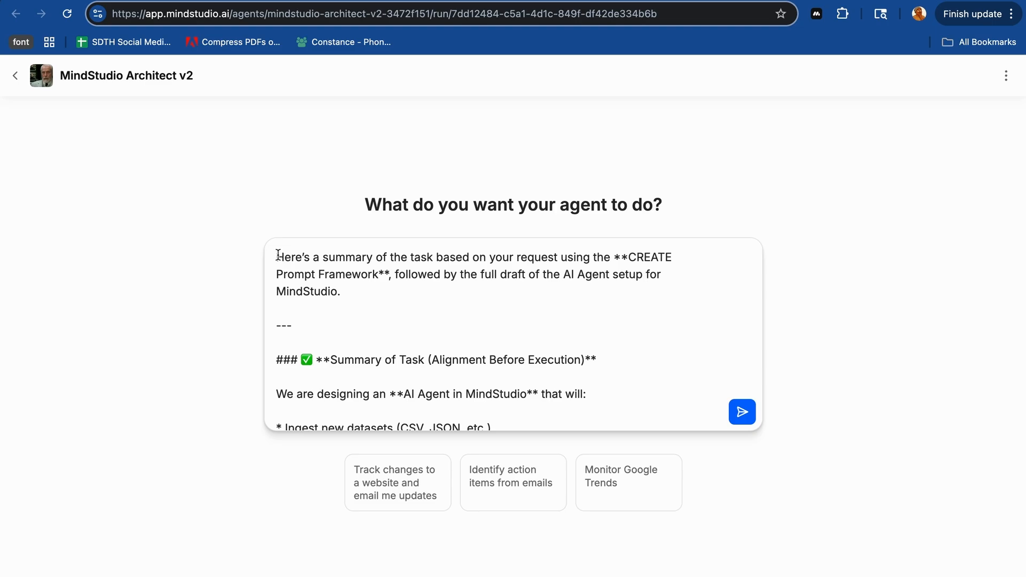
left_click_drag(277, 258, 333, 322)
key("BackSpace")
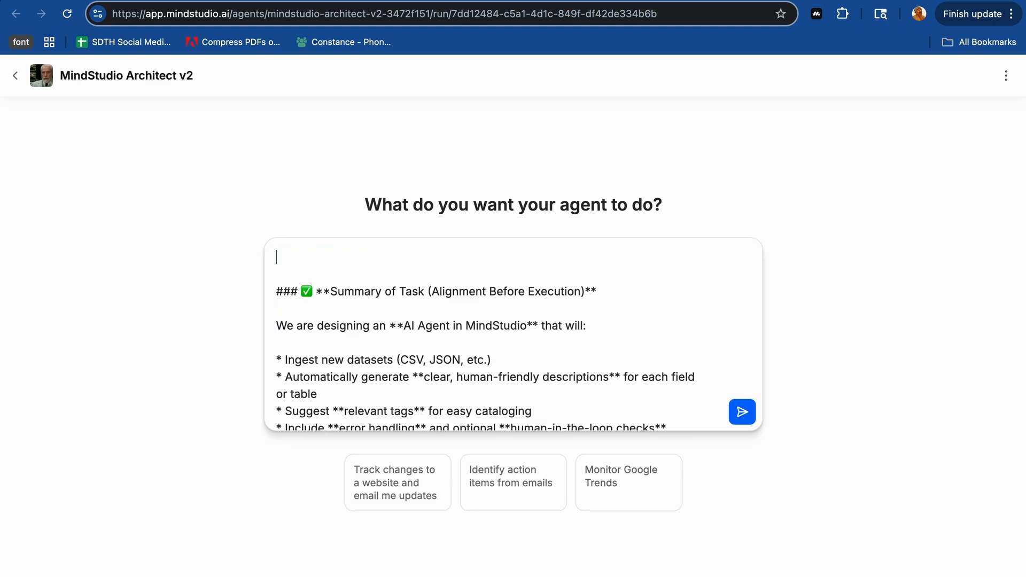
key("BackSpace")
key("BackSpace")
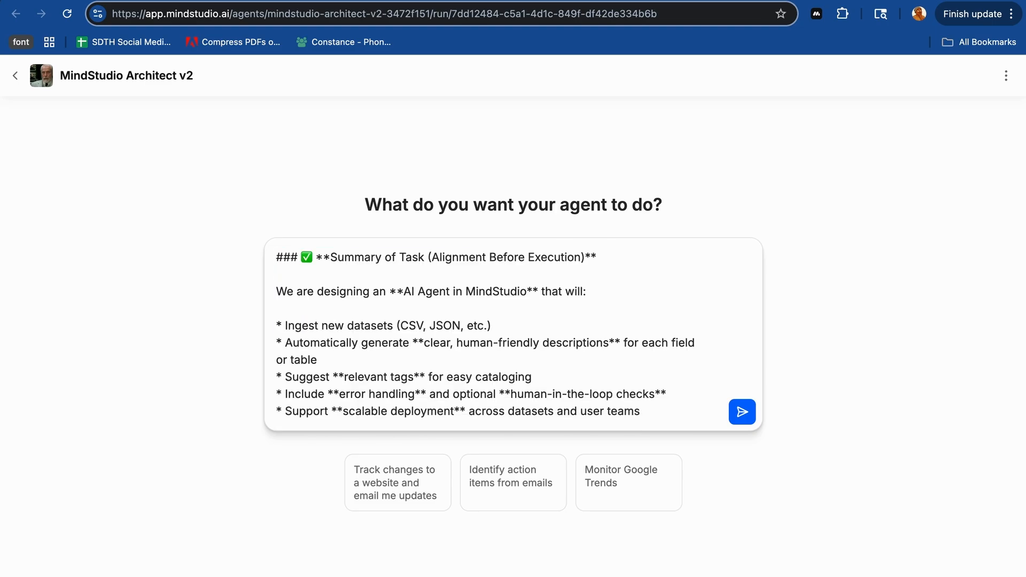
left_click(742, 413)
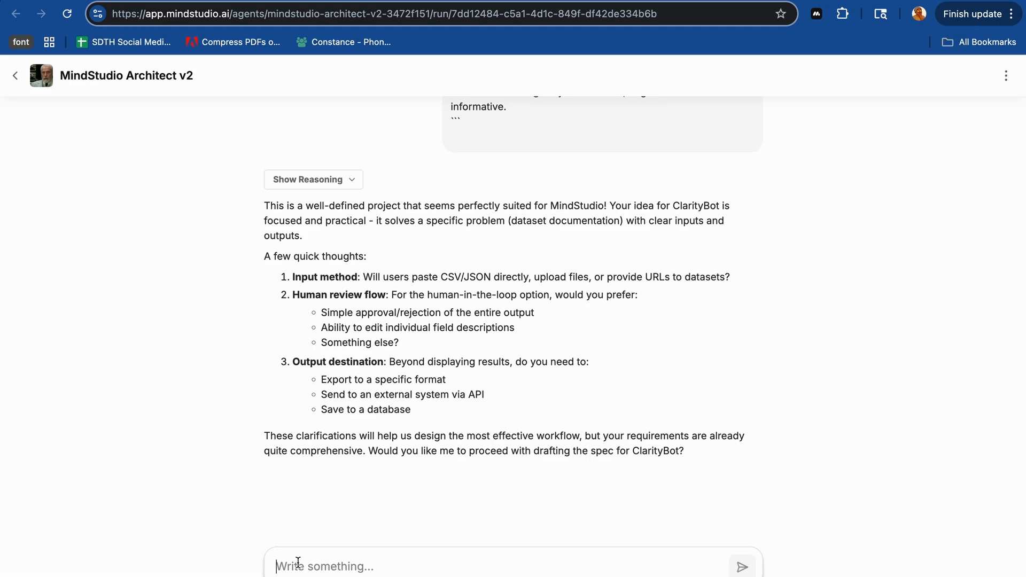
- Answer the input method question in the reply with "1. User will paste CVS/JSON Directly"
type("1.")
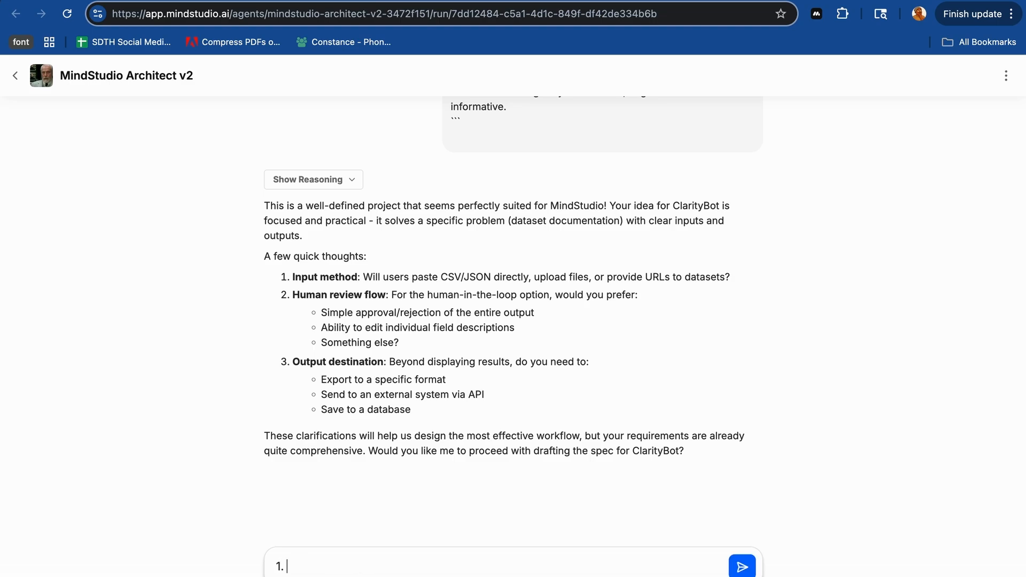
type(" W")
key("BackSpace")
type("User will paste SVS")
key("BackSpace")
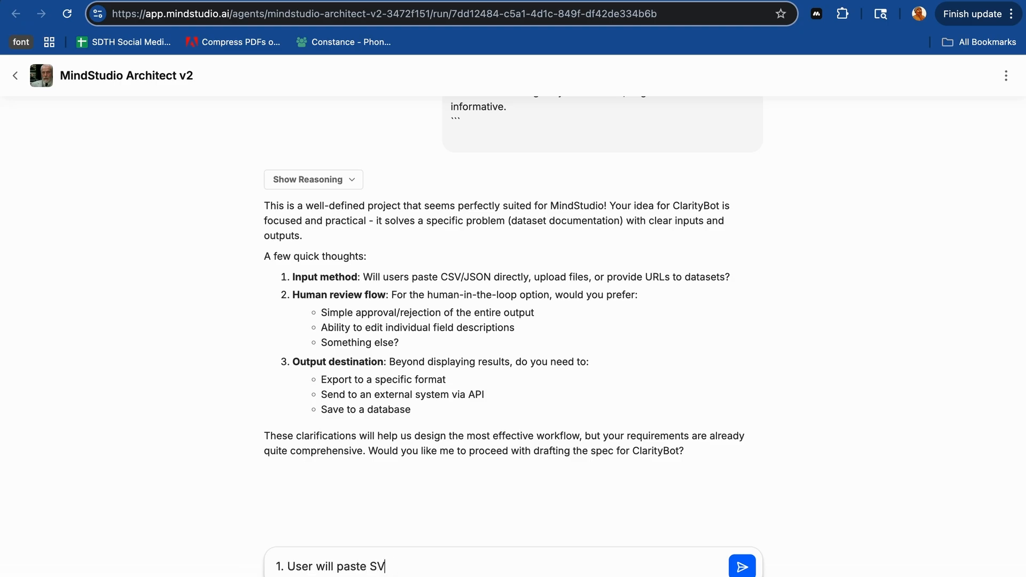
key("BackSpace")
key("BackSpace")
type("CVS/JSON Directly")
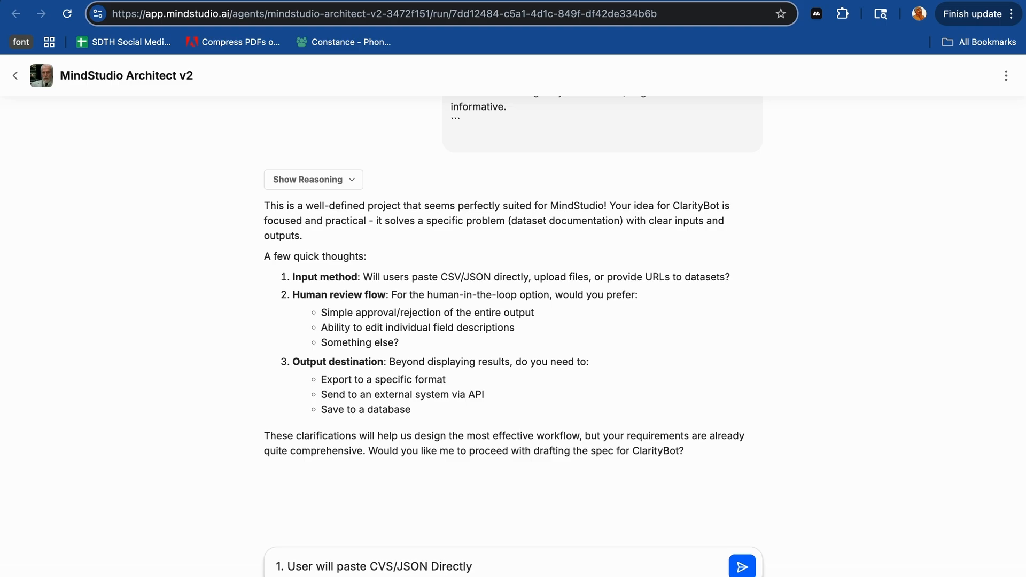
- Add "2. Simple approval/rejection" and "3. Nothing" on new lines of the reply and send it
key("shift+Return")
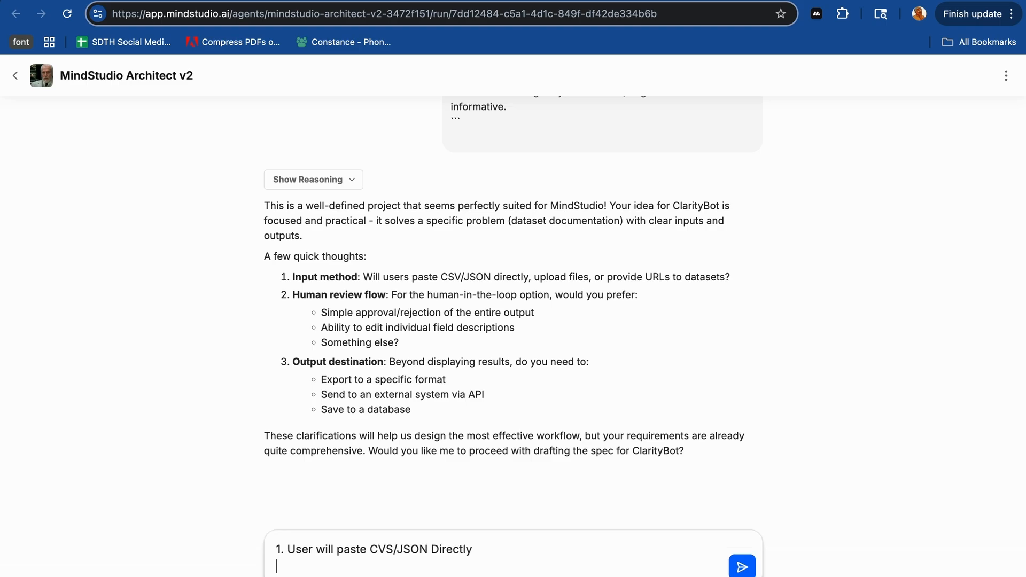
type("2.")
type("Simple approval/rejection")
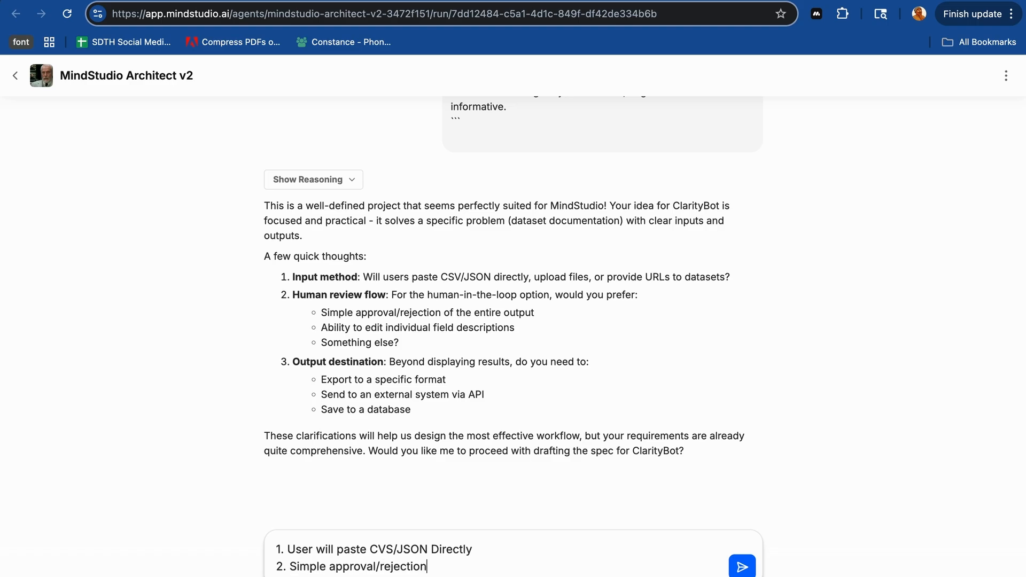
key("shift+Return")
type("3.")
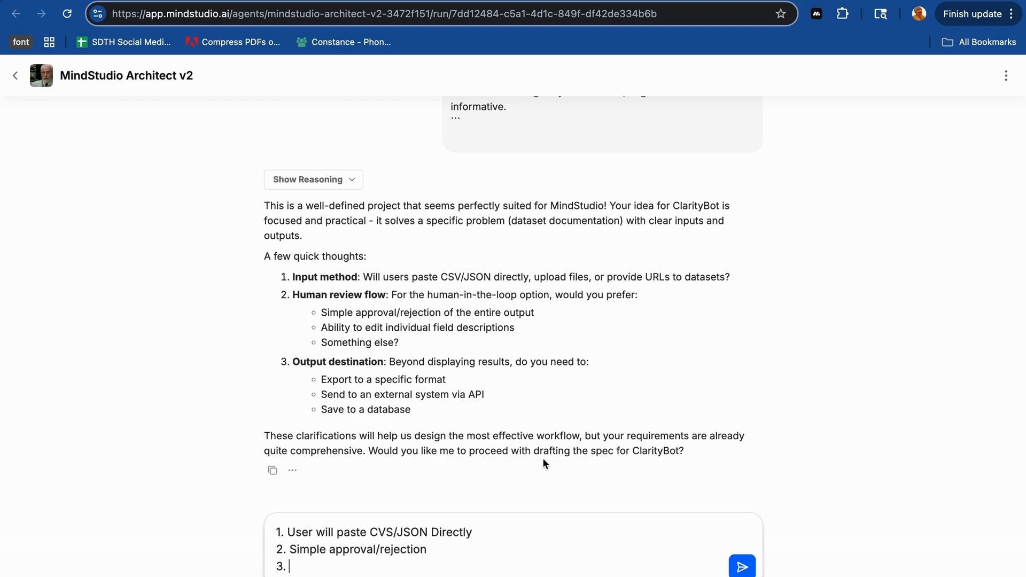
type("Nothing")
left_click(744, 572)
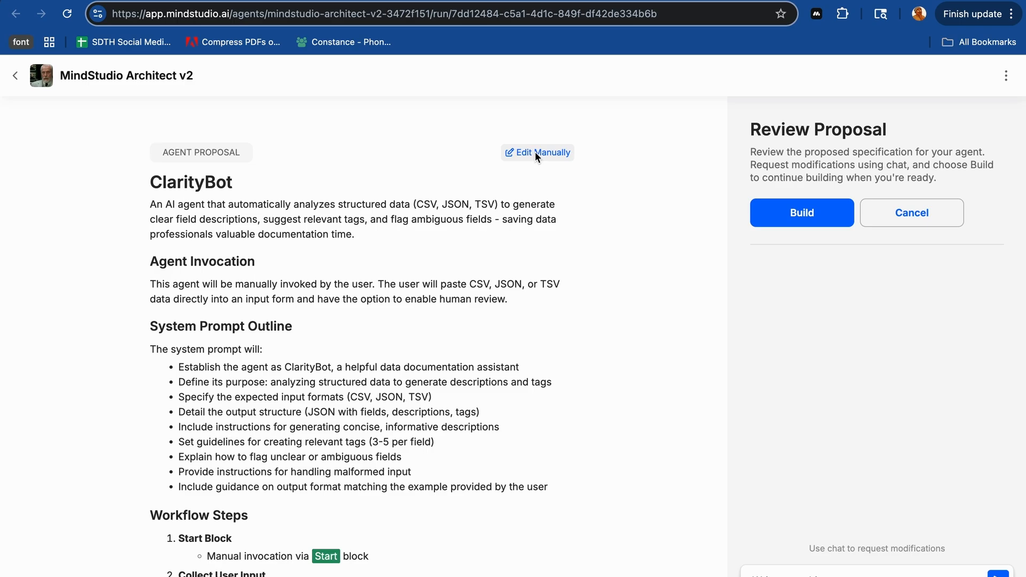
- Review the ClarityBot agent proposal from its description and System Prompt Outline through the Workflow Steps and Variables
scroll(454, 257, "down", 3)
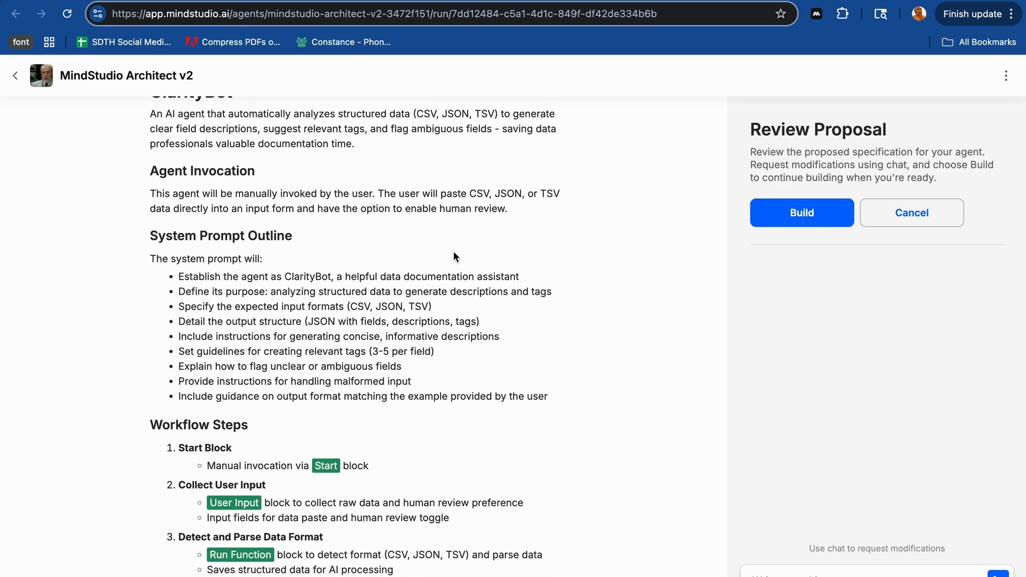
scroll(453, 256, "up", 1)
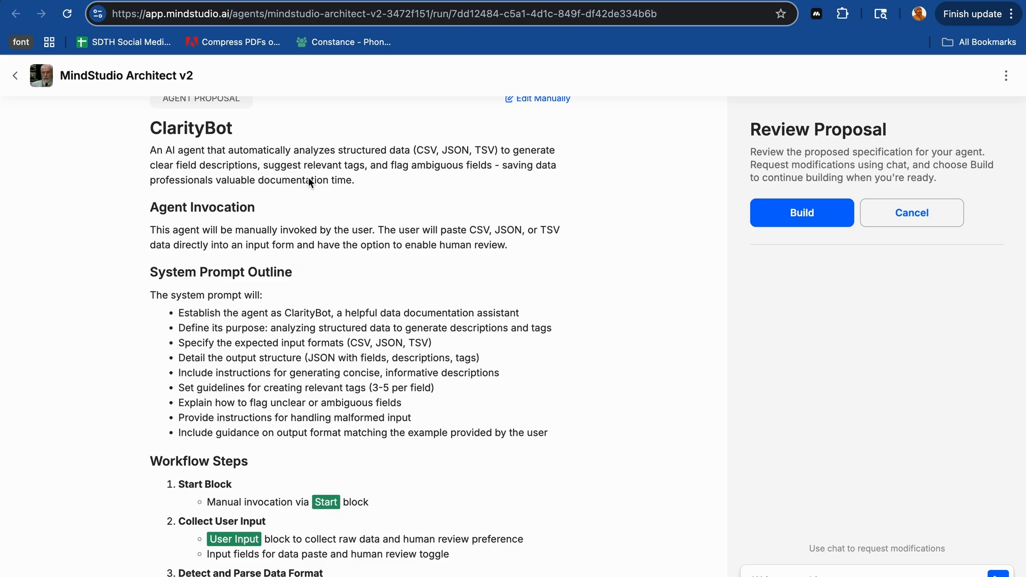
scroll(310, 262, "down", 7)
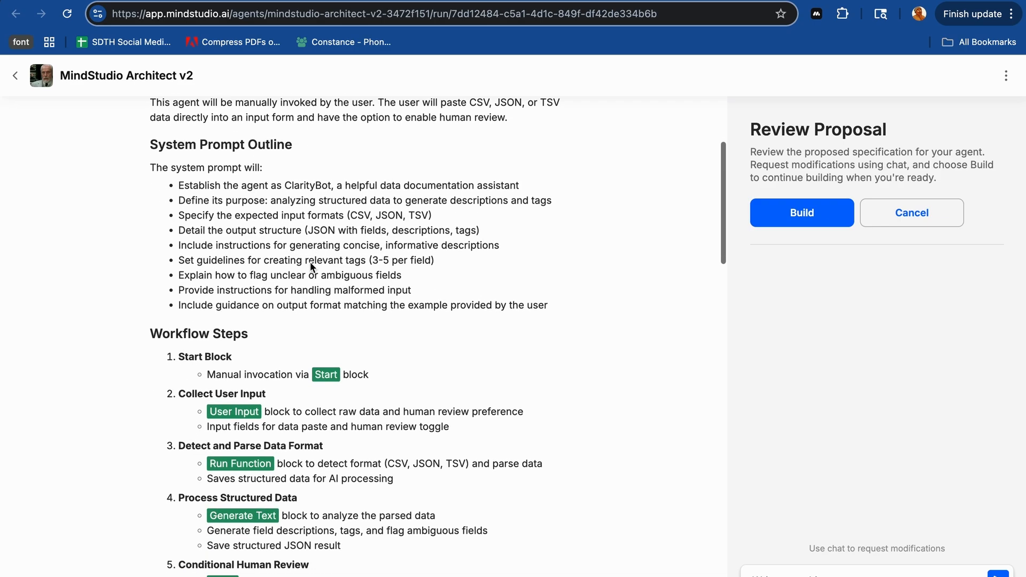
scroll(281, 240, "down", 4)
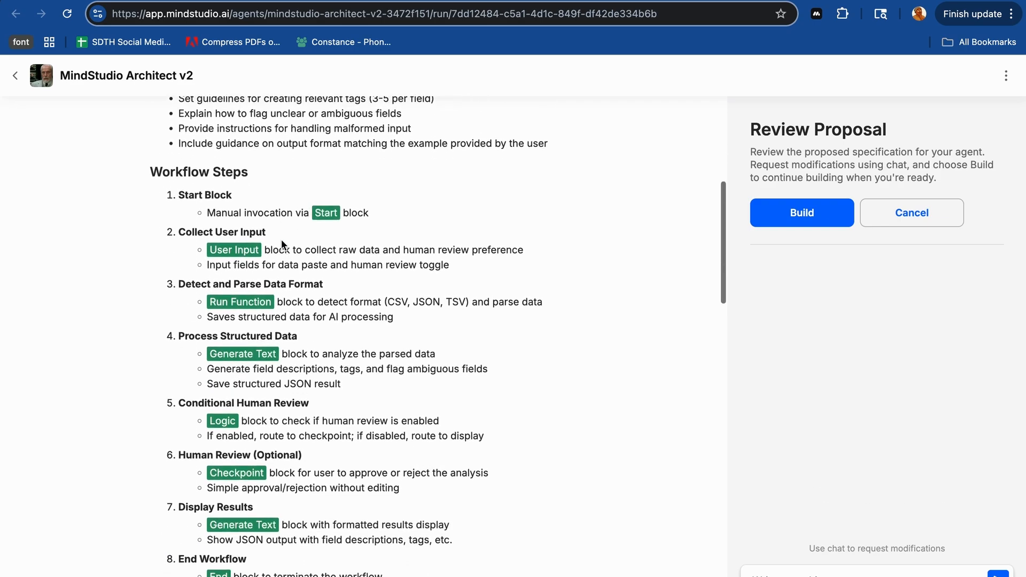
scroll(282, 240, "up", 2)
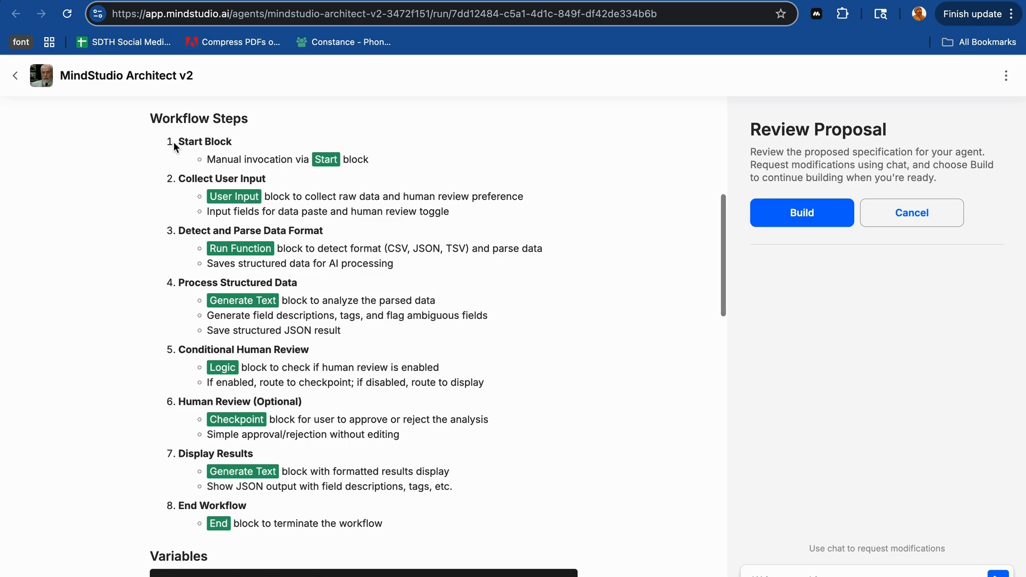
scroll(199, 366, "down", 2)
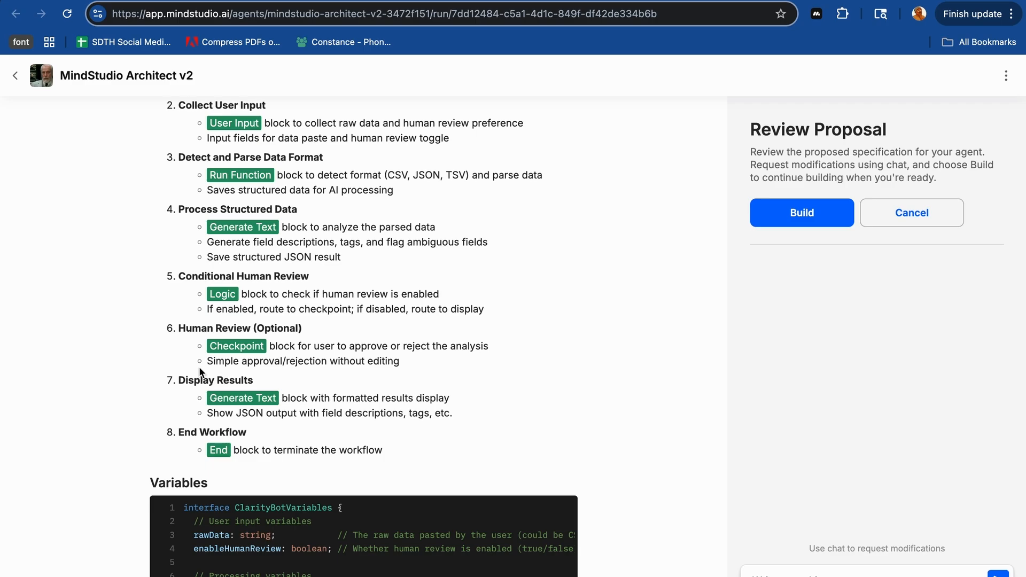
scroll(199, 367, "down", 5)
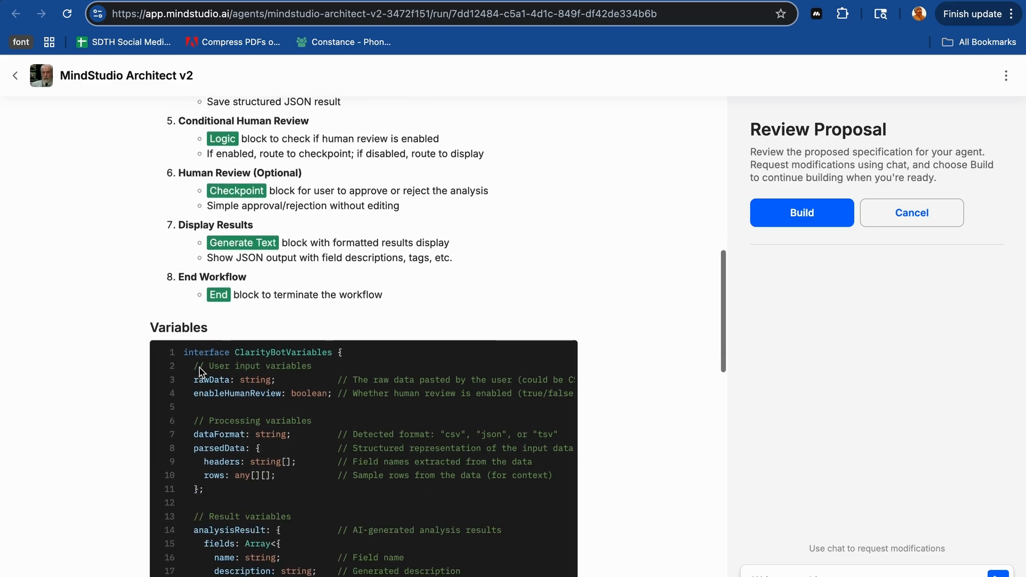
scroll(233, 404, "down", 6)
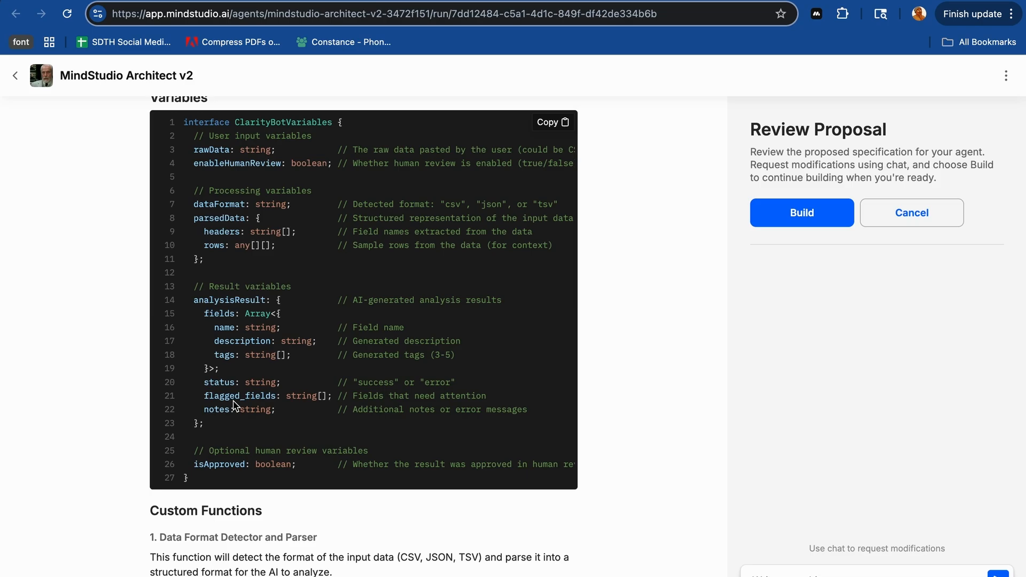
- Check the proposal's Custom Functions and Specific Notes, build the agent, and open the finished ClarityBot agent
scroll(313, 481, "down", 8)
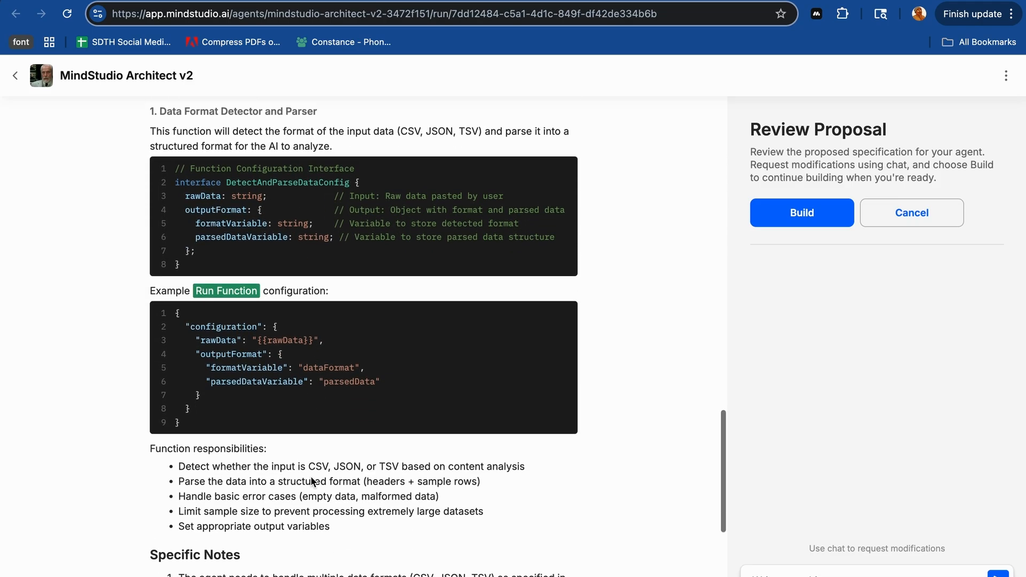
scroll(313, 481, "down", 6)
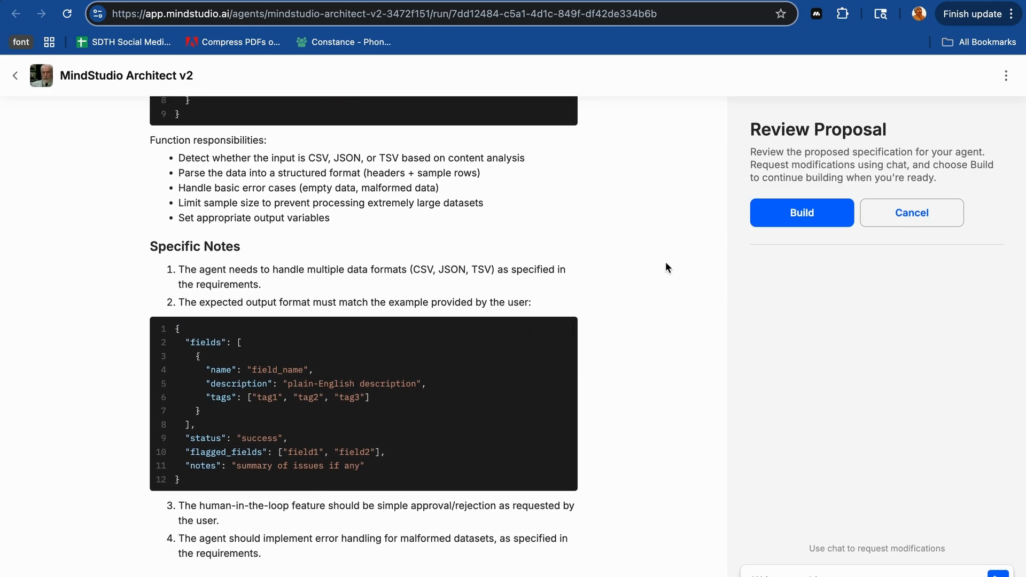
left_click(793, 216)
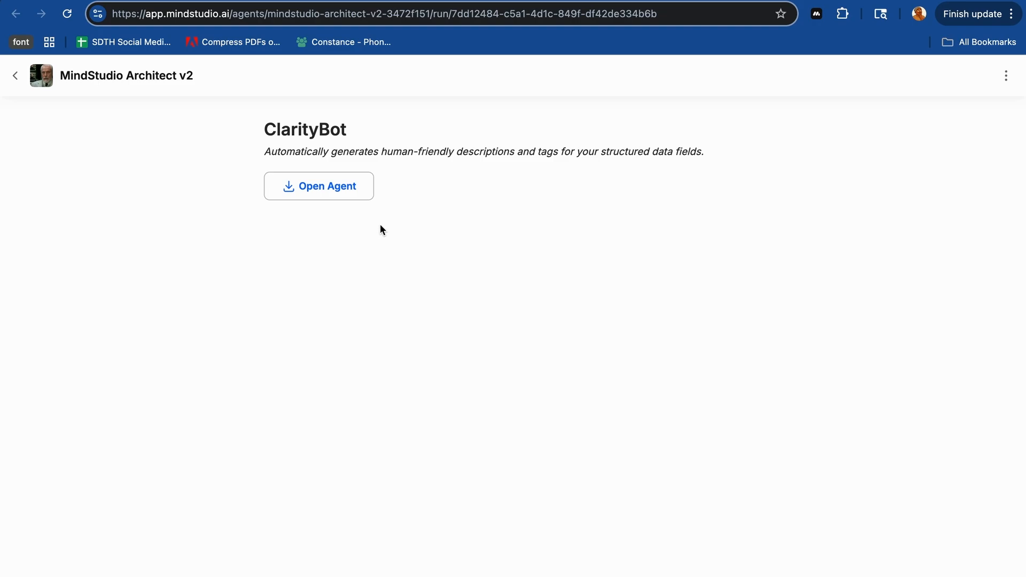
left_click(337, 190)
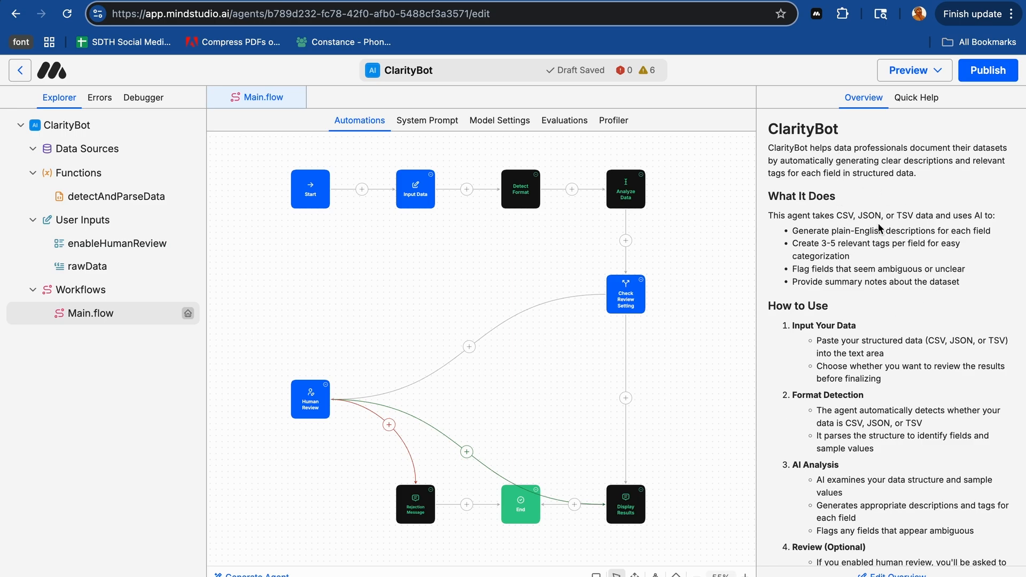
- Read through the ClarityBot overview from What It Does and How to Use to Limitations and Extending the Agent
scroll(883, 286, "down", 5)
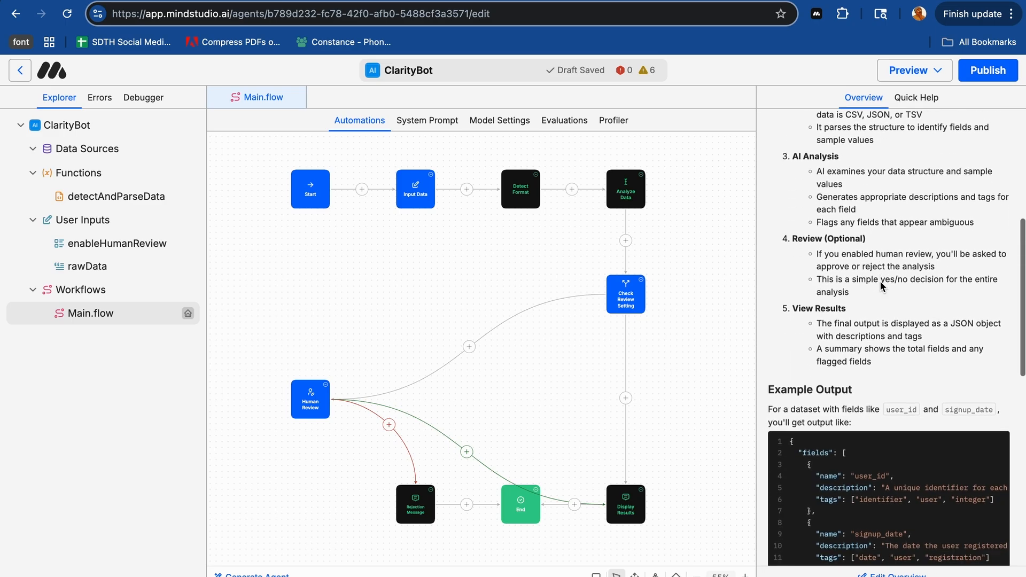
scroll(882, 286, "down", 4)
scroll(883, 286, "down", 1)
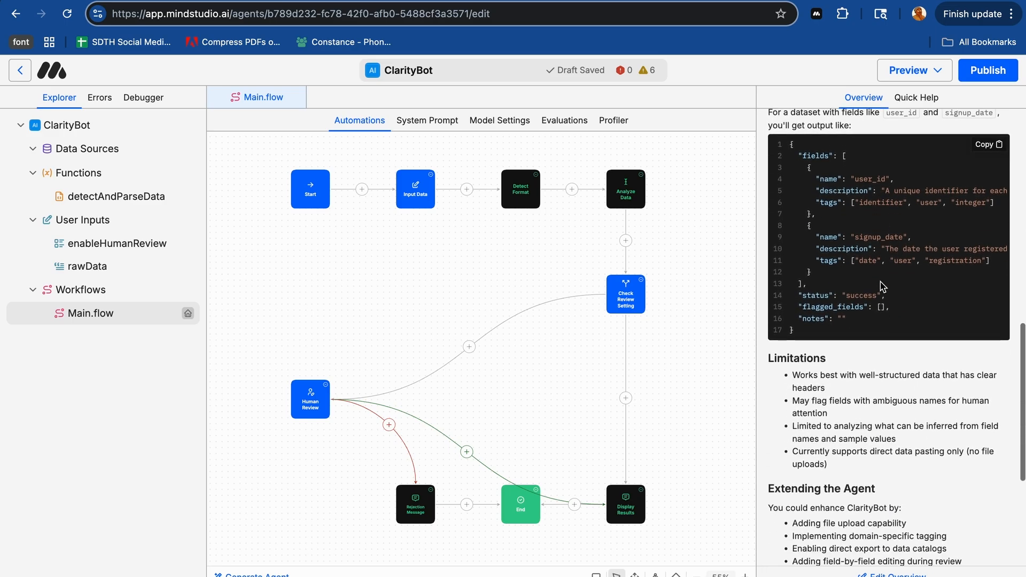
scroll(883, 286, "down", 4)
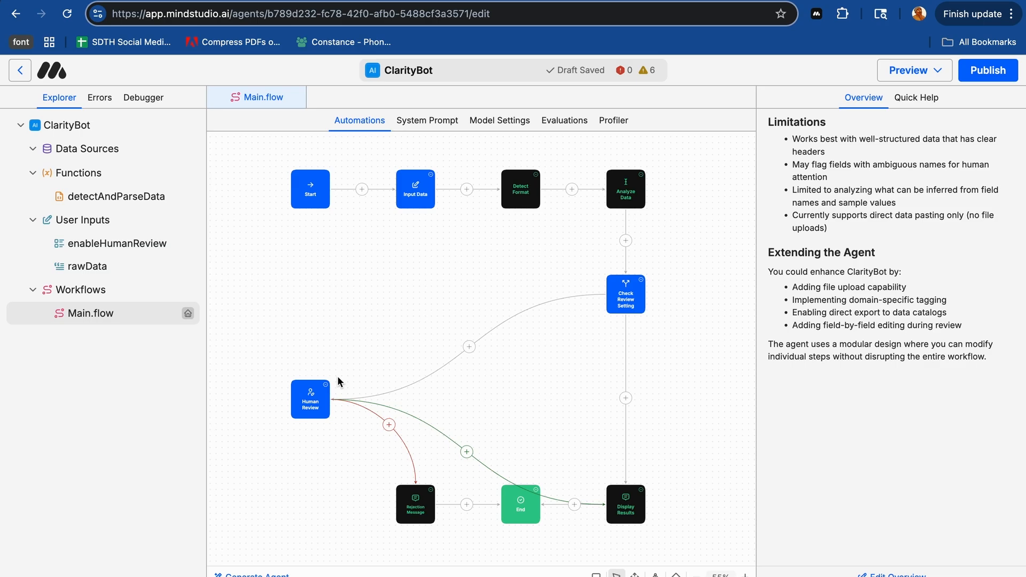
left_click(655, 574)
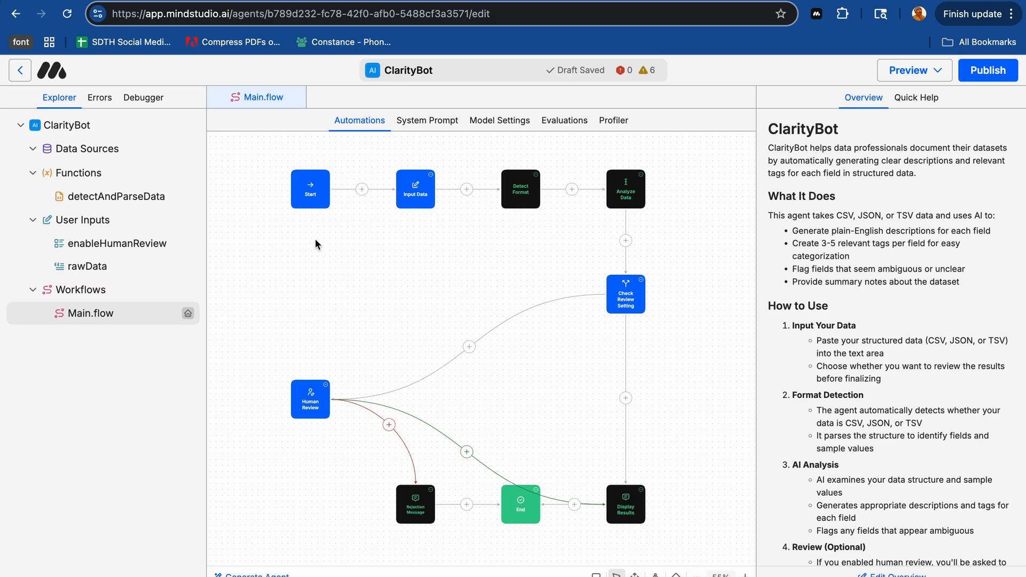
- Inspect the configuration of the Input Data, Detect Format and Check Review Setting blocks in Main.flow
left_click(418, 199)
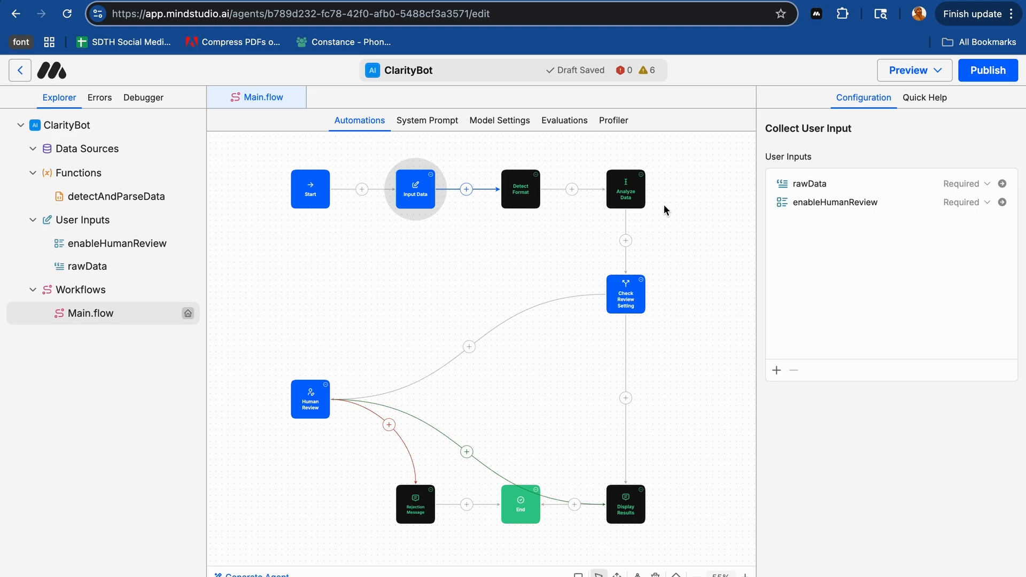
left_click(515, 195)
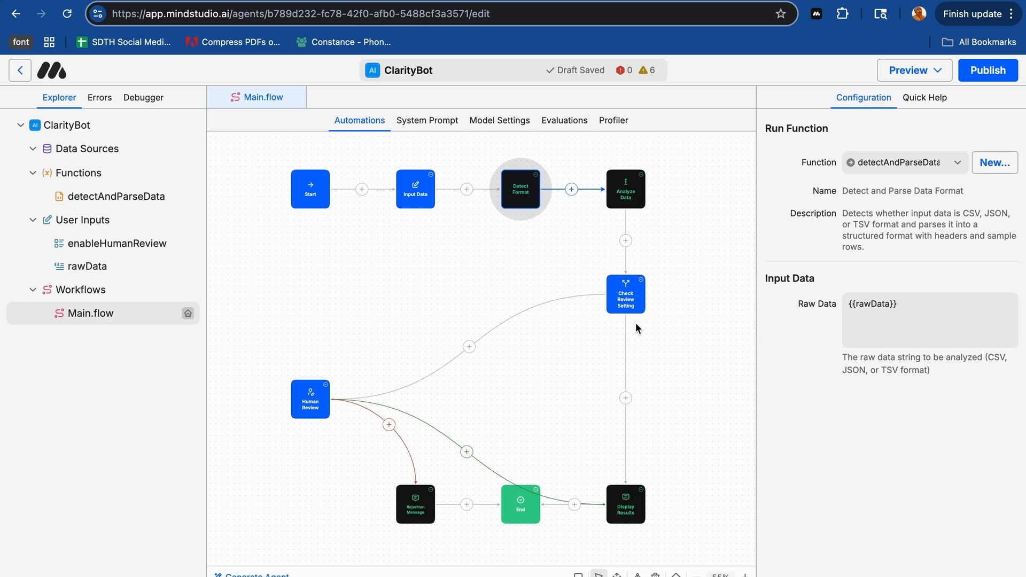
left_click(615, 305)
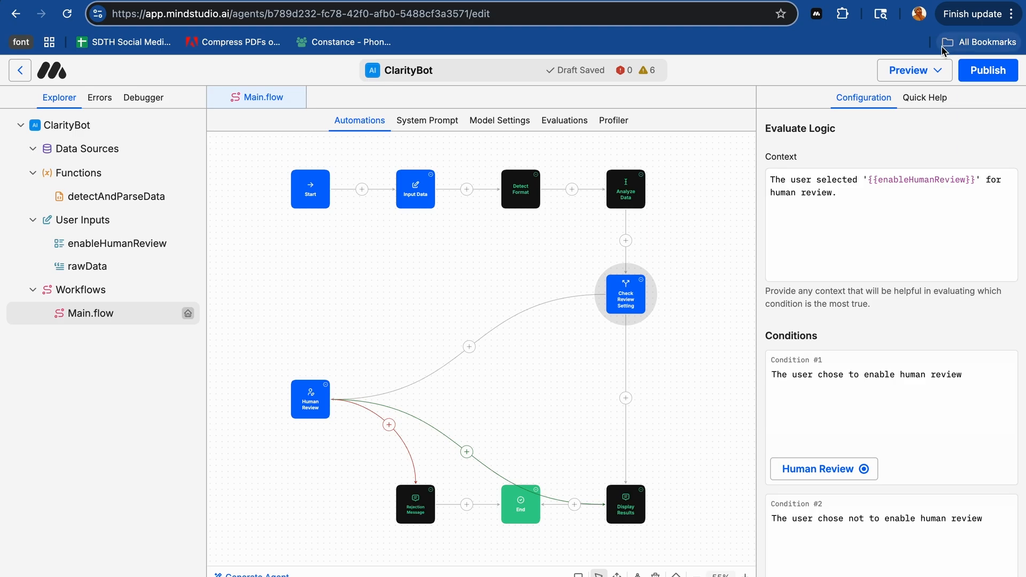
- View the detectAndParseData function's readme and open the ClarityBot draft agent for a test run
left_click(84, 199)
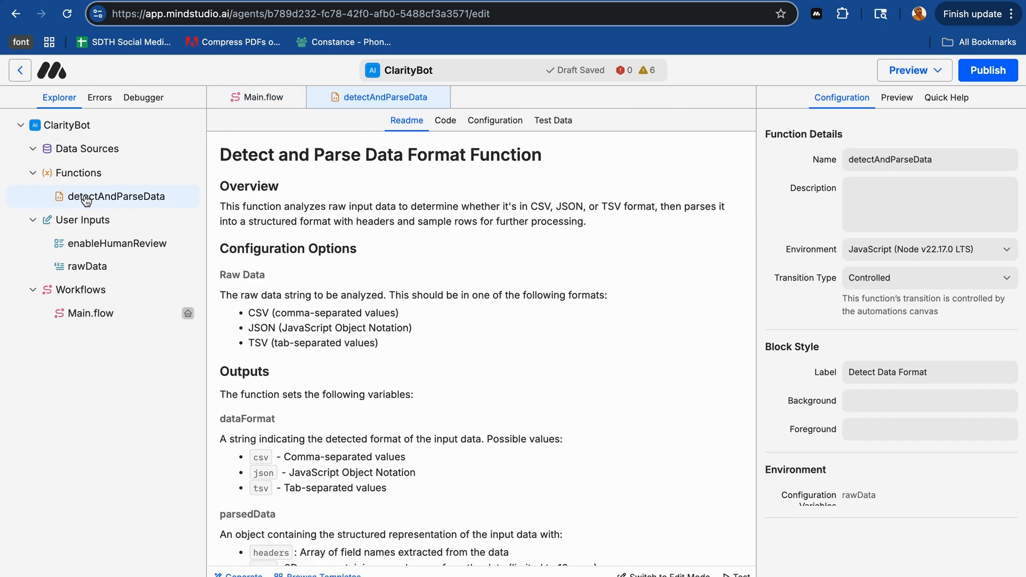
left_click(928, 72)
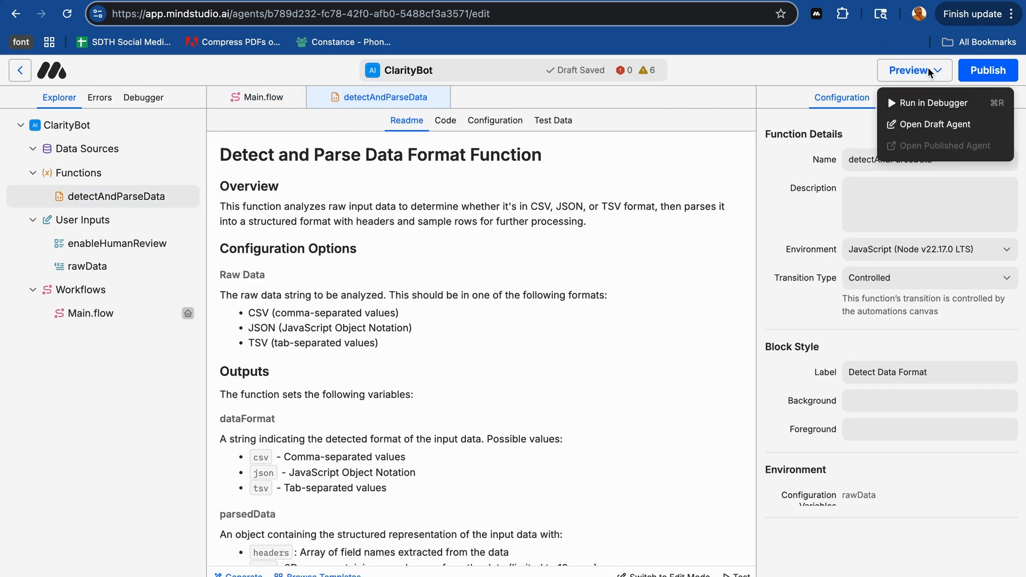
left_click(912, 128)
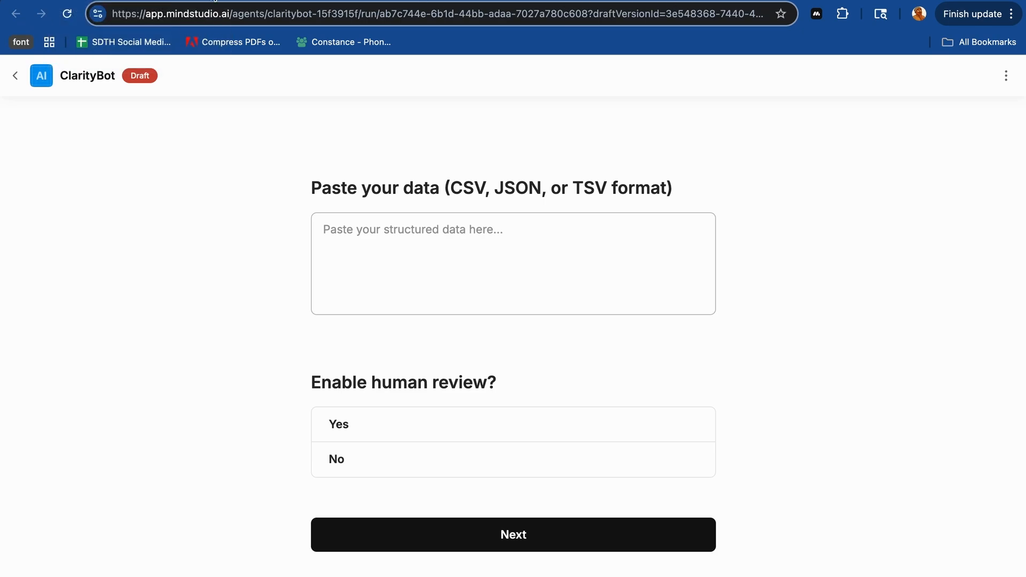
- Switch to the Gamma document and copy the whole CSV Test Data (User Analytics) block under Clean Dataset Examples
left_click(122, 1)
scroll(373, 330, "down", 20)
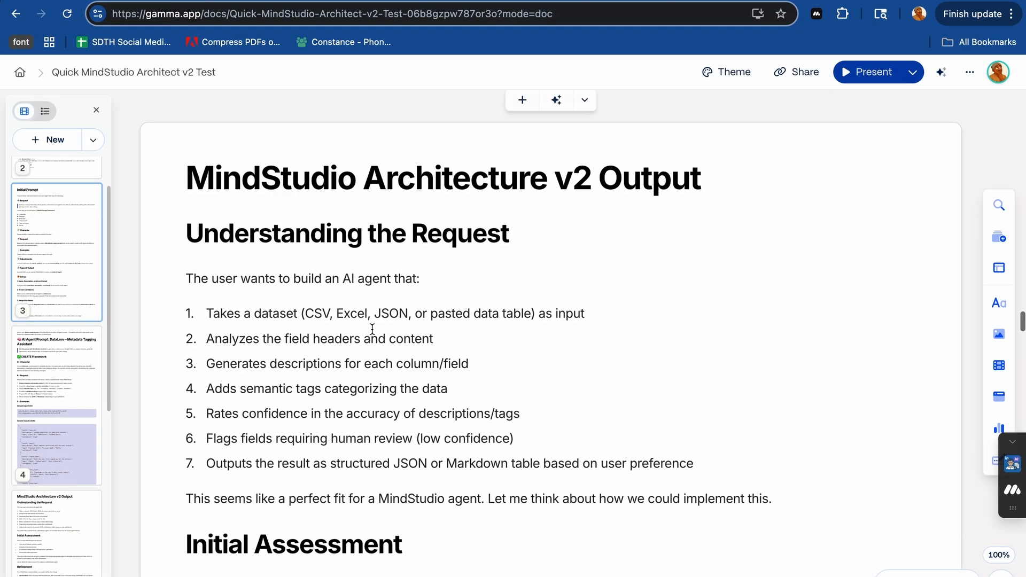
scroll(372, 330, "down", 20)
scroll(372, 330, "up", 12)
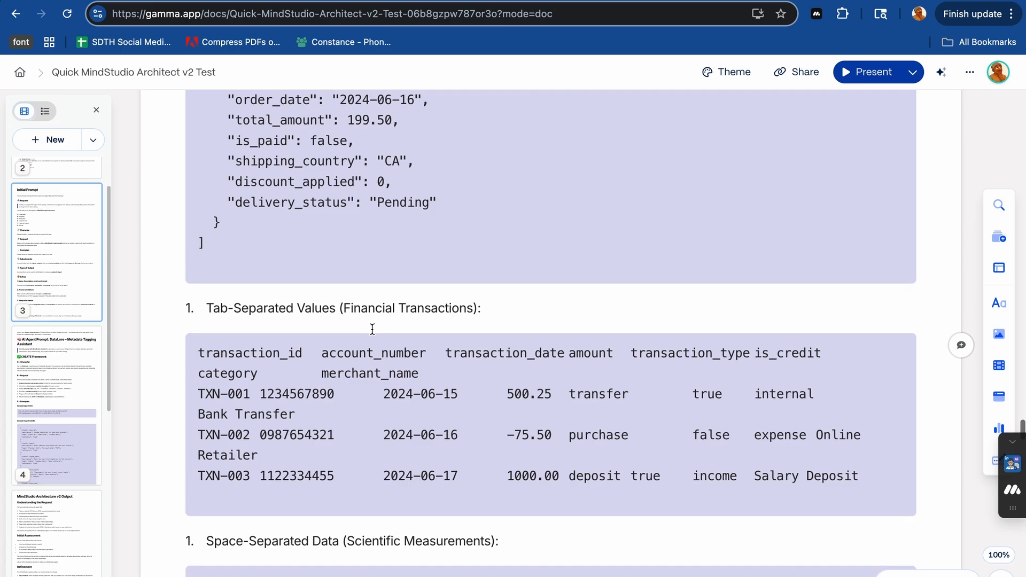
scroll(372, 330, "up", 2)
scroll(371, 327, "down", 2)
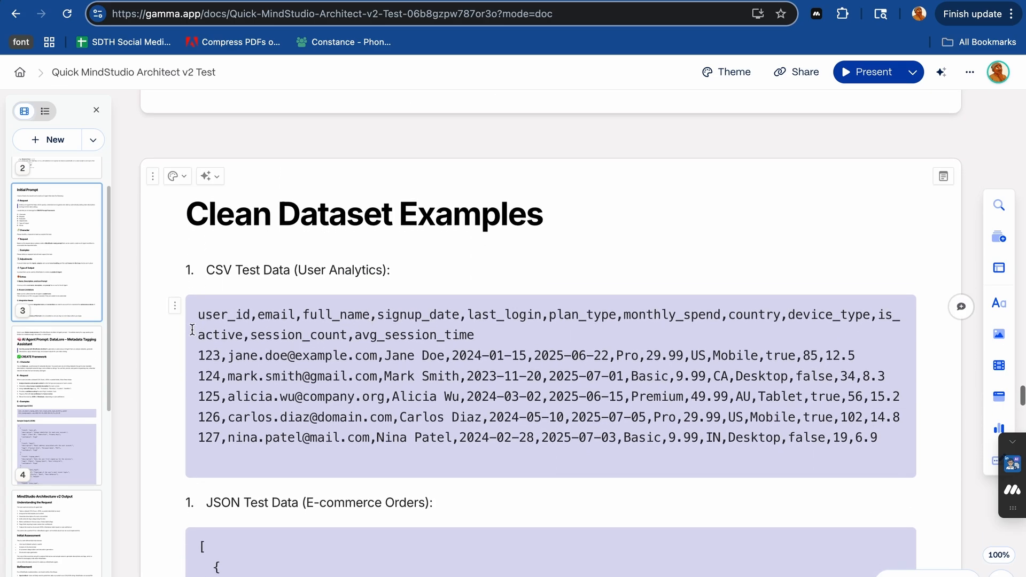
left_click_drag(198, 316, 890, 433)
key("super+c")
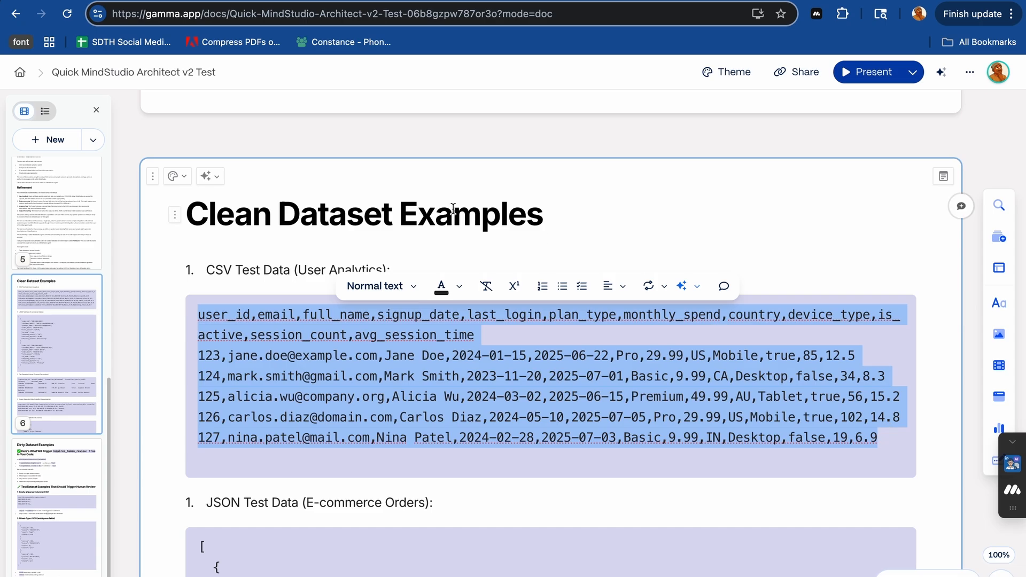
- Paste the CSV test data into the ClarityBot draft, answer No to enabling human review, and submit the form
left_click(515, 1)
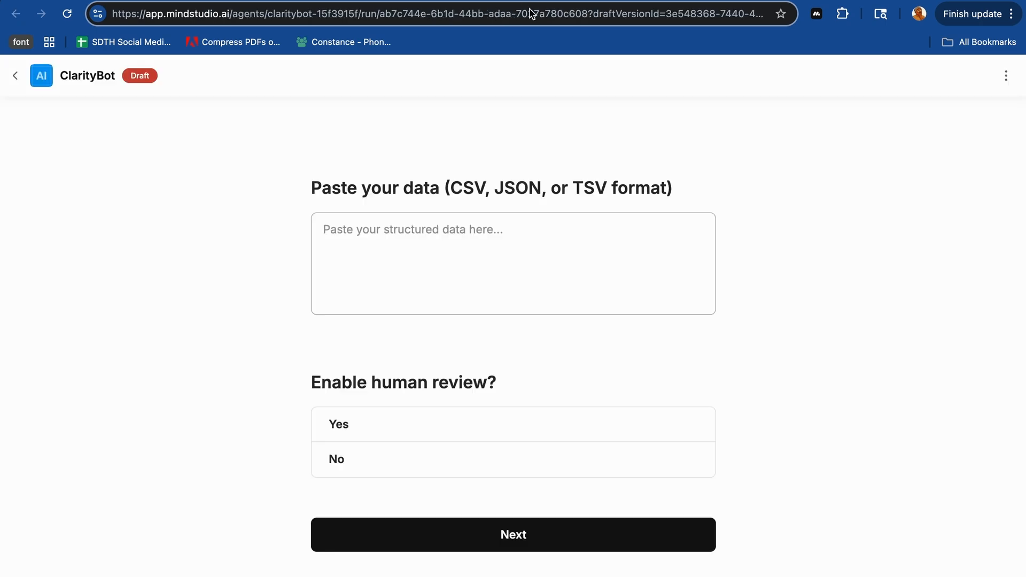
left_click(431, 229)
key("super+v")
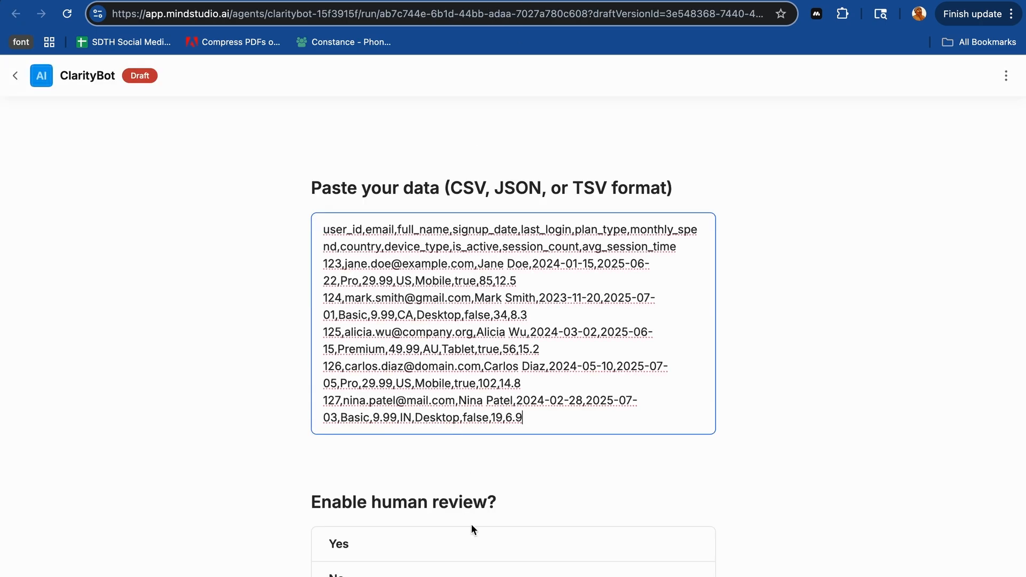
scroll(471, 523, "down", 3)
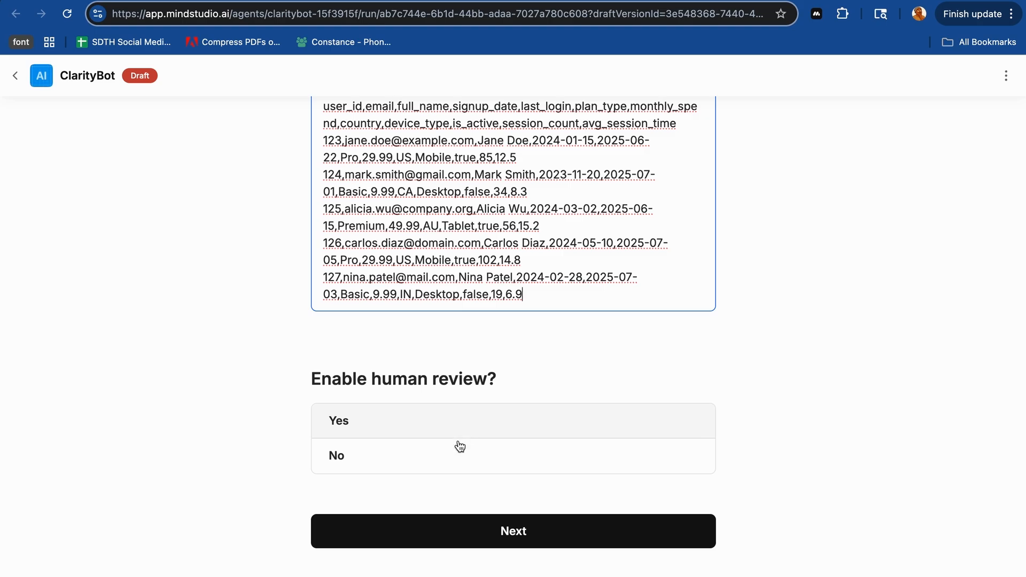
left_click(456, 460)
left_click(455, 526)
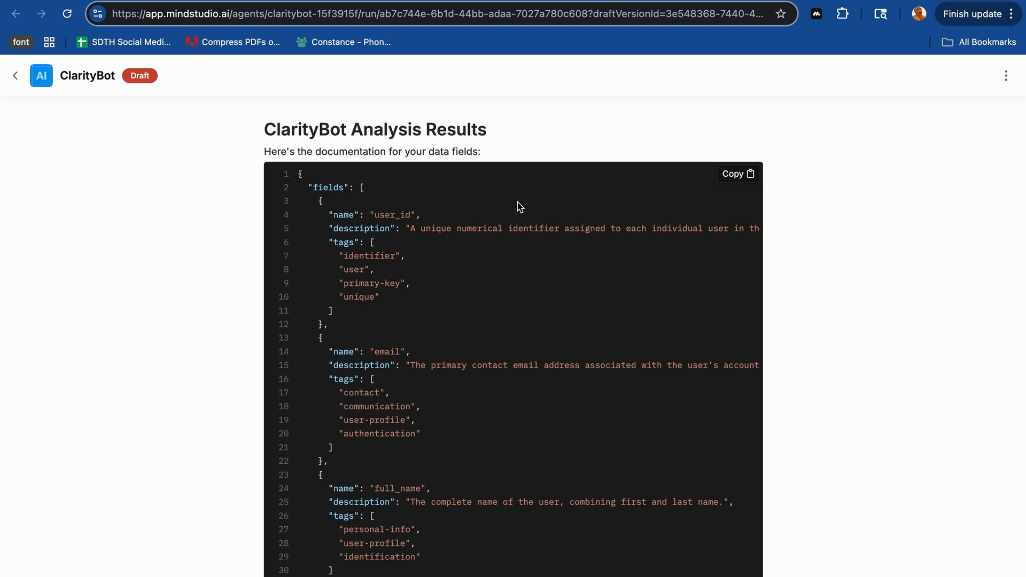
- Review the ClarityBot Analysis Results from the generated field descriptions and tags down to the Summary and Notes
scroll(565, 277, "down", 6)
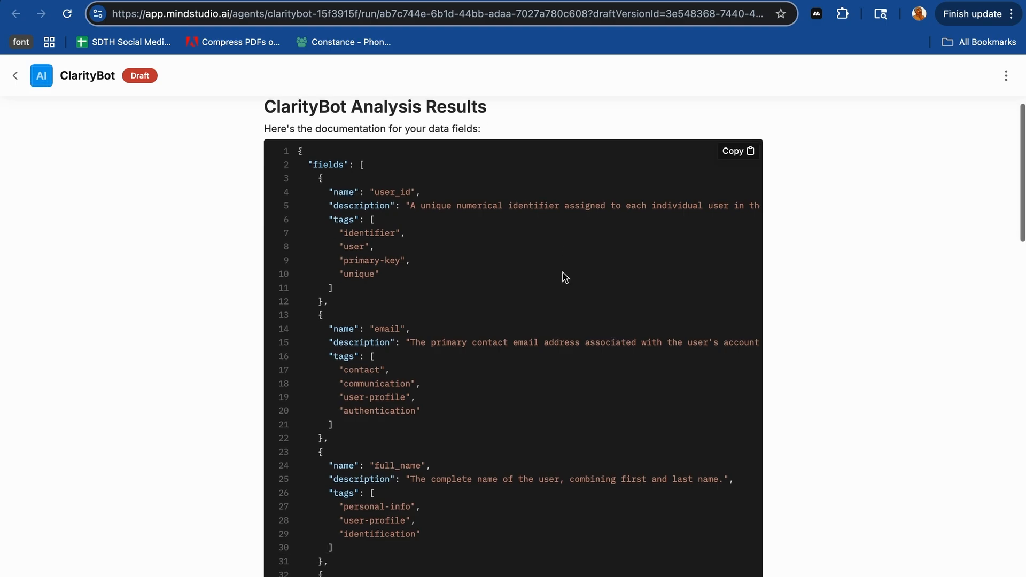
scroll(562, 277, "down", 15)
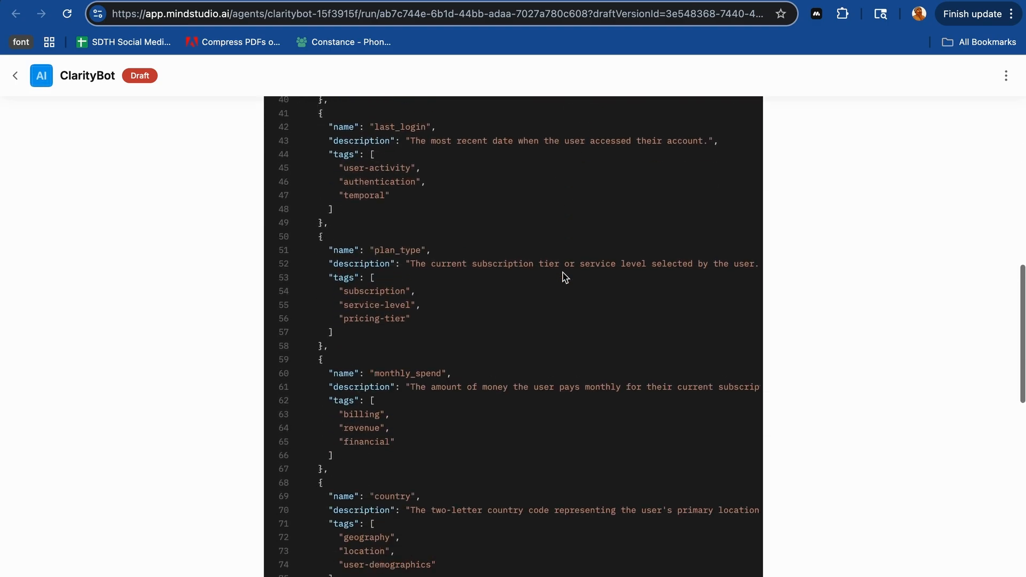
scroll(565, 276, "down", 1)
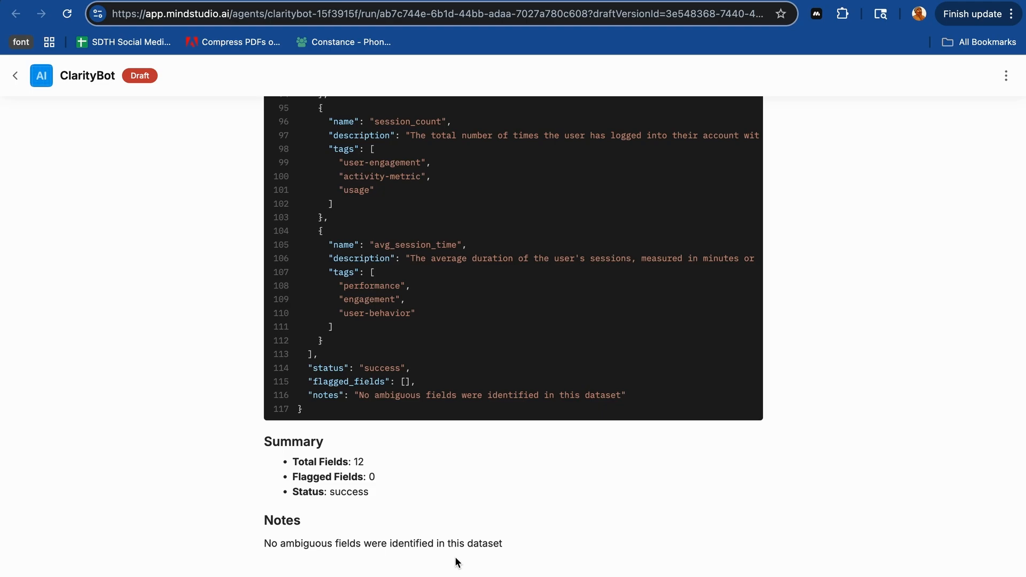
scroll(457, 563, "up", 20)
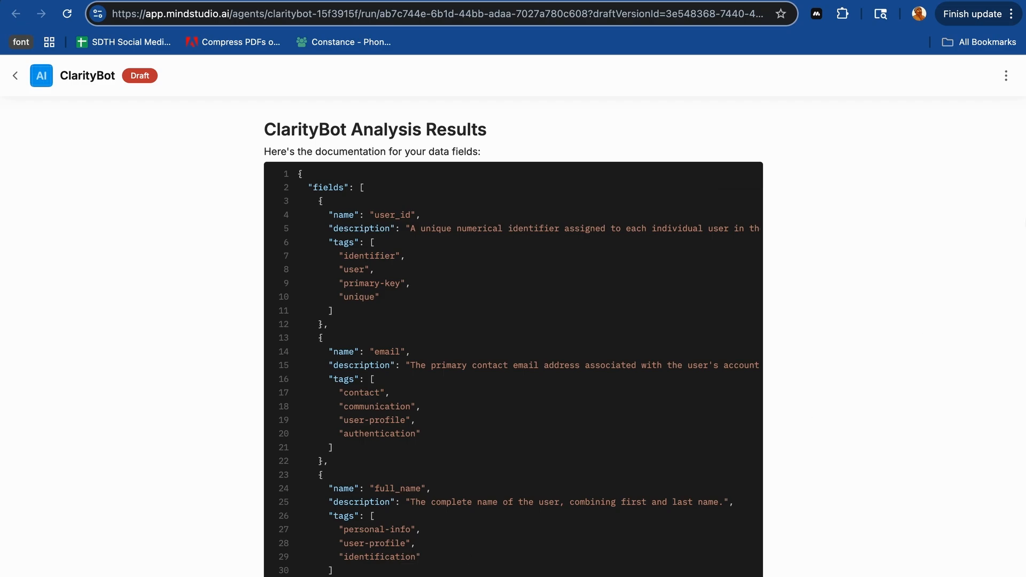
- Reload the ClarityBot draft, and copy the complete Mixed-Type JSON (ambiguous fields) example from the Gamma document's Dirty Dataset Examples
left_click(1006, 75)
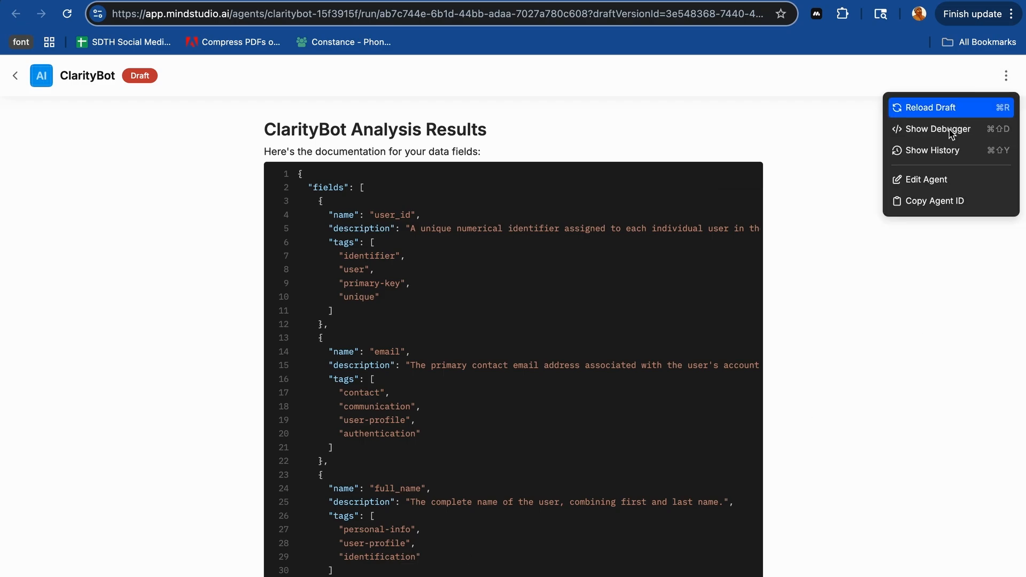
left_click(942, 107)
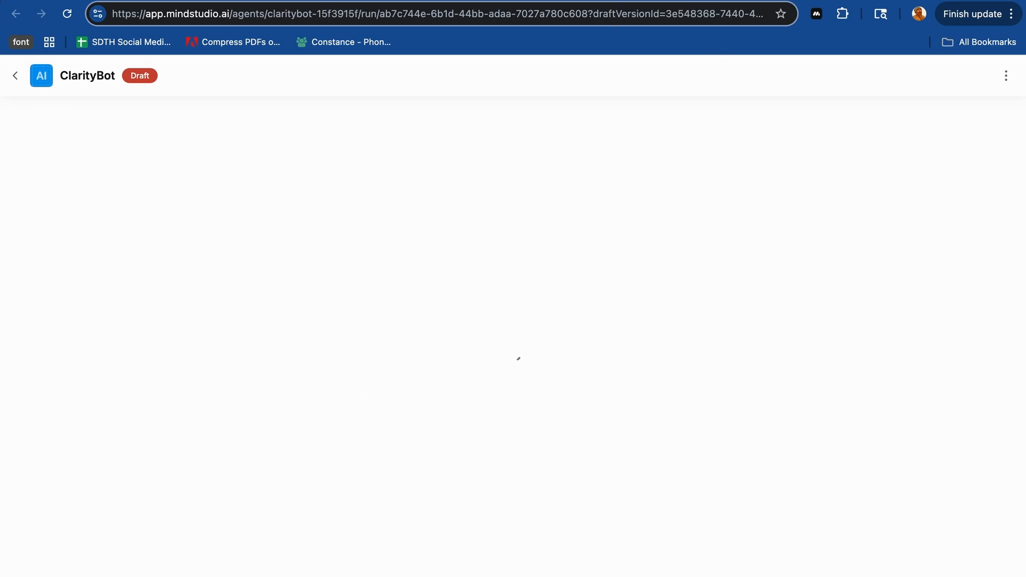
left_click(102, 4)
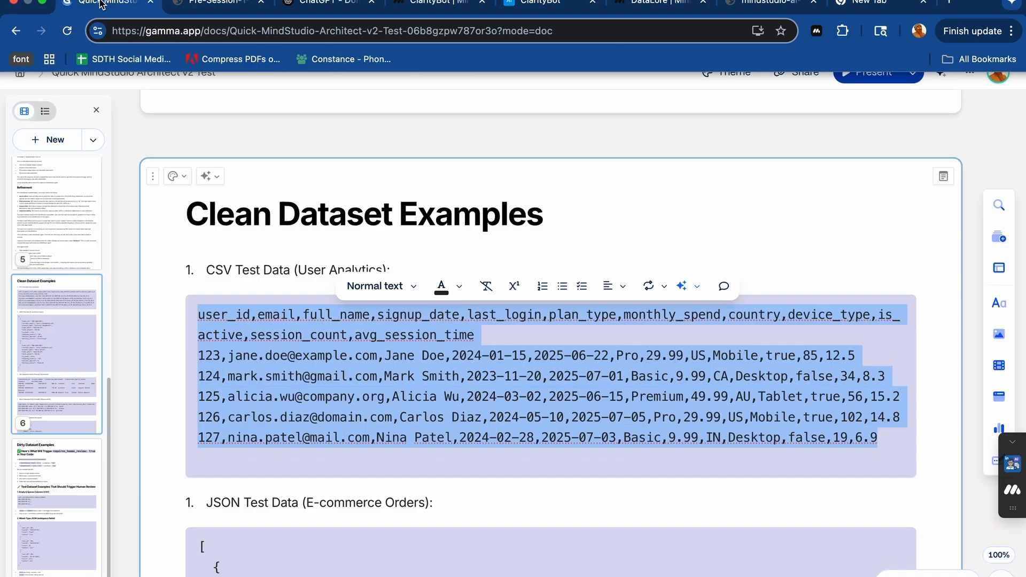
scroll(400, 383, "down", 15)
scroll(400, 383, "down", 20)
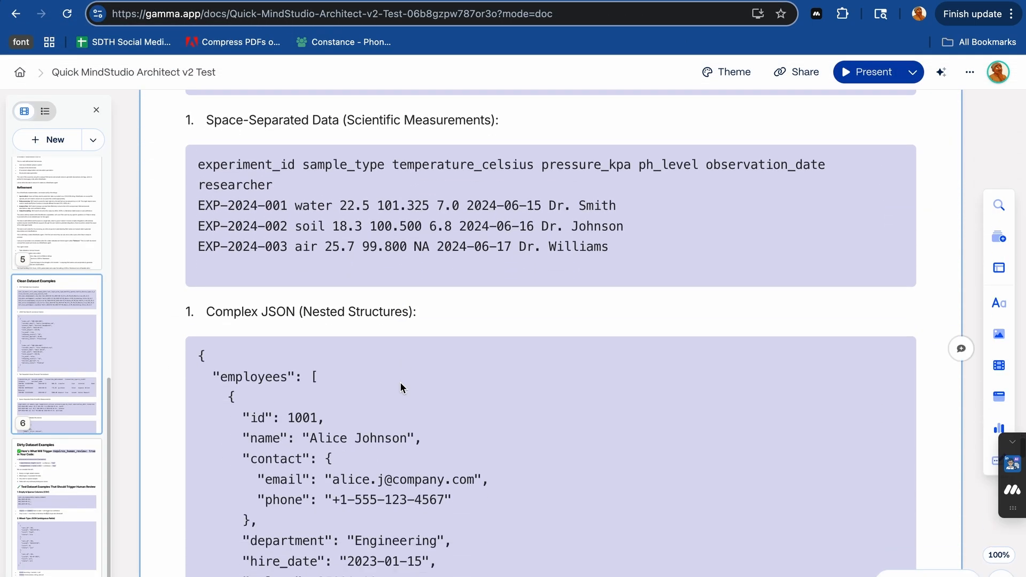
scroll(402, 389, "up", 1)
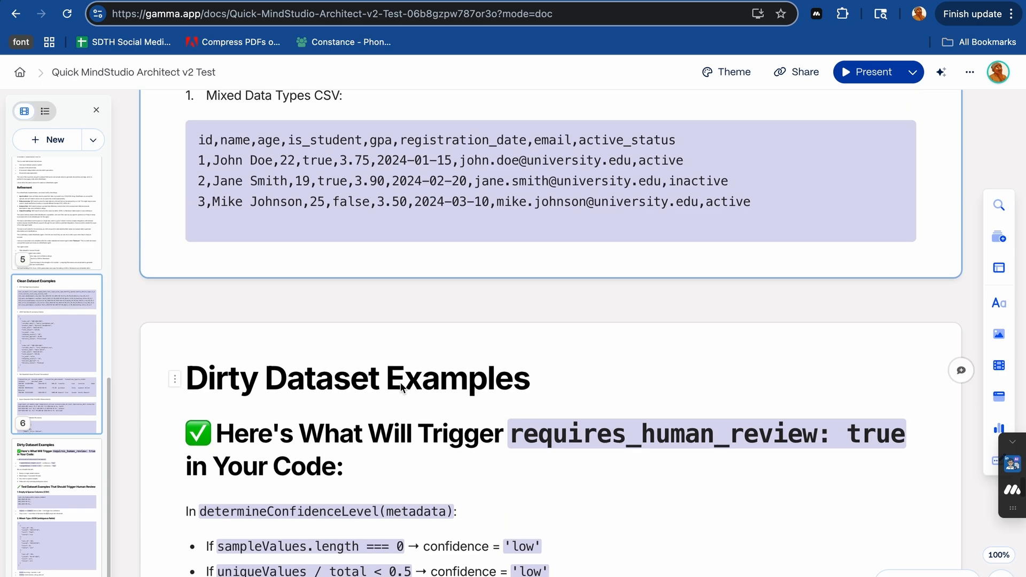
scroll(403, 389, "down", 20)
scroll(402, 390, "down", 3)
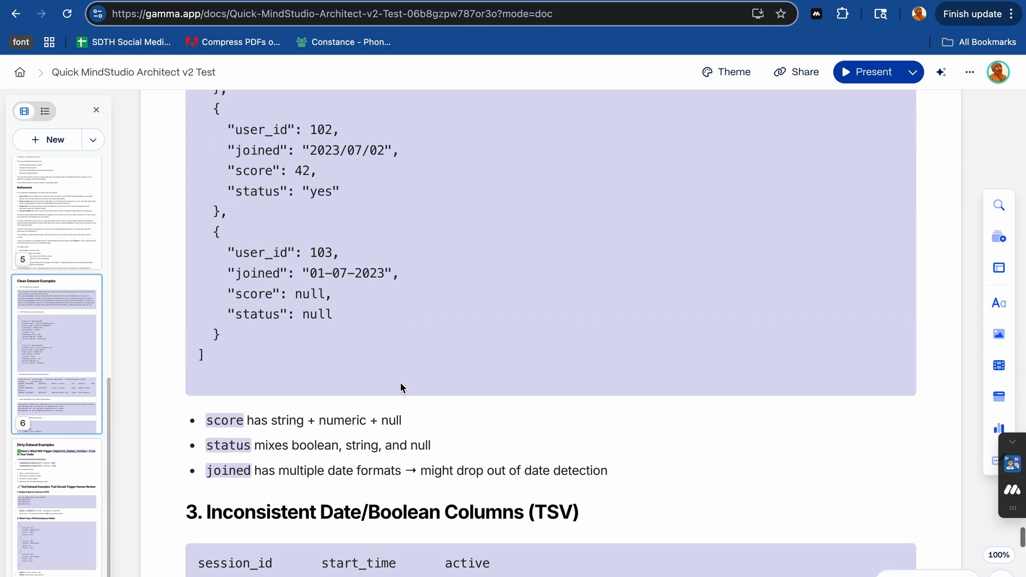
left_click_drag(209, 359, 224, 146)
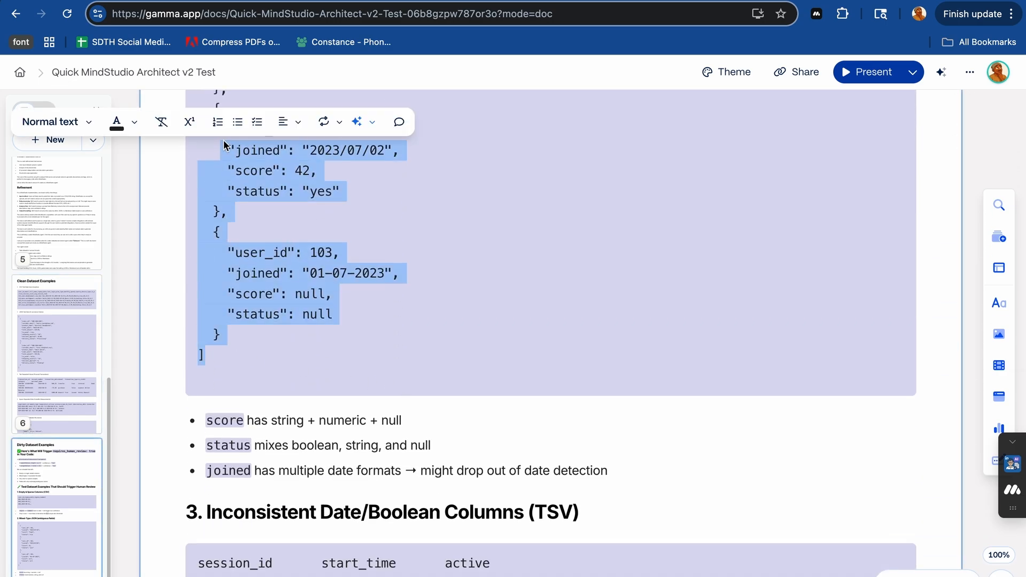
scroll(225, 146, "up", 5)
left_click_drag(201, 250, 202, 250)
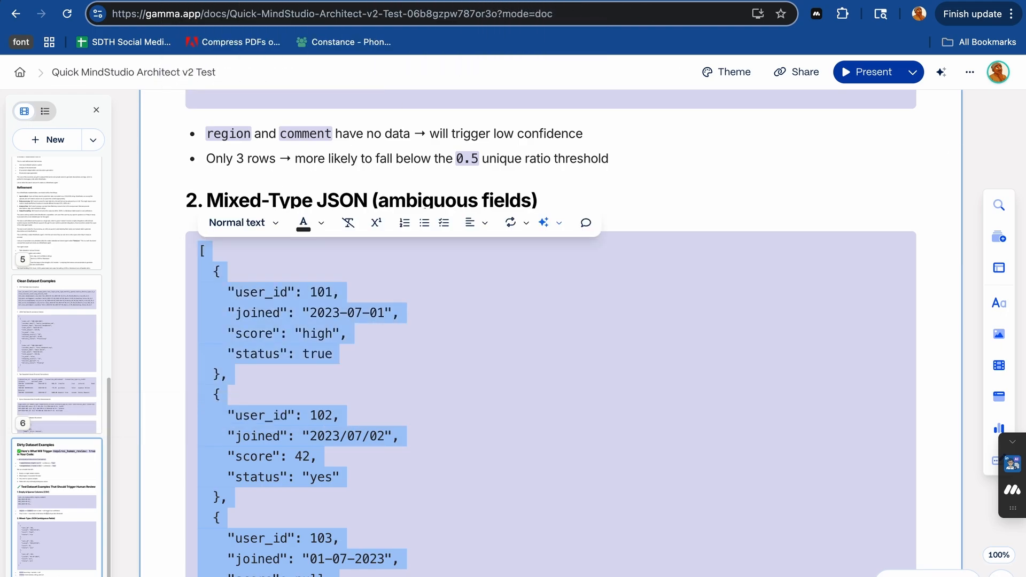
- Paste the copied mixed-type JSON records into the data field of the reloaded ClarityBot draft
left_click(570, 1)
left_click(488, 247)
key("super+v")
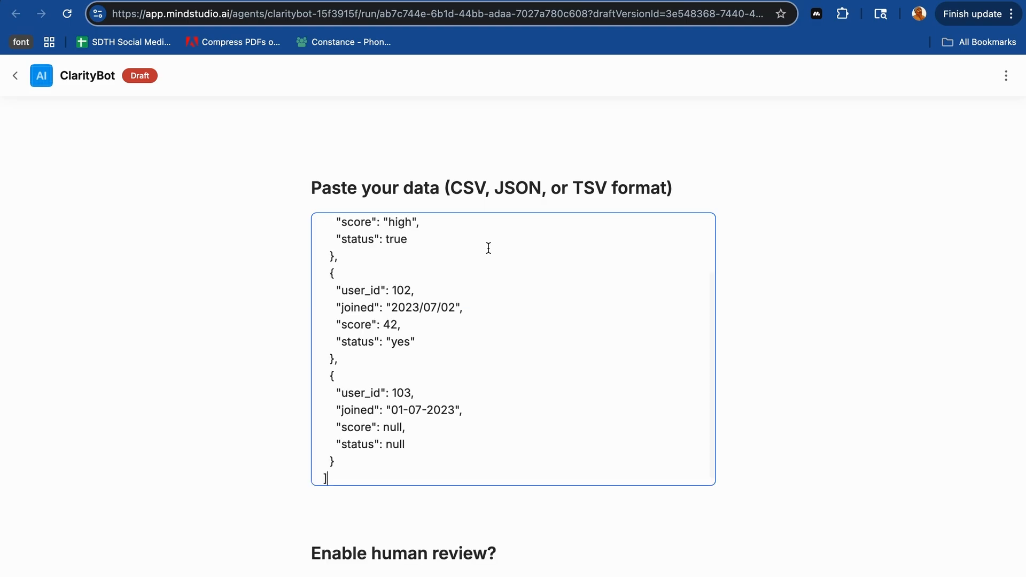
- Answer No to enabling human review and submit the ClarityBot form with the mixed-type JSON records
scroll(448, 526, "down", 3)
left_click(416, 454)
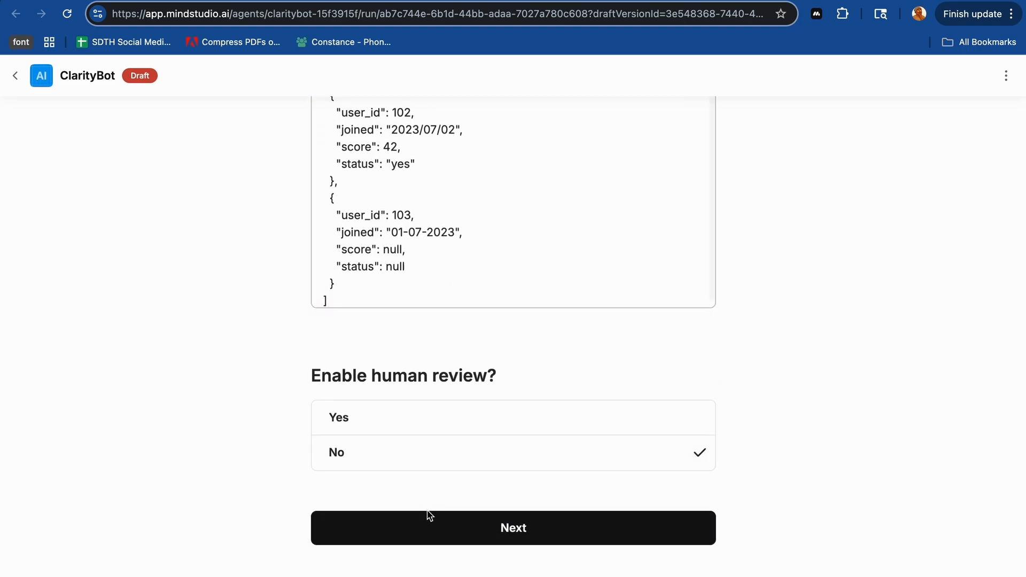
left_click(426, 537)
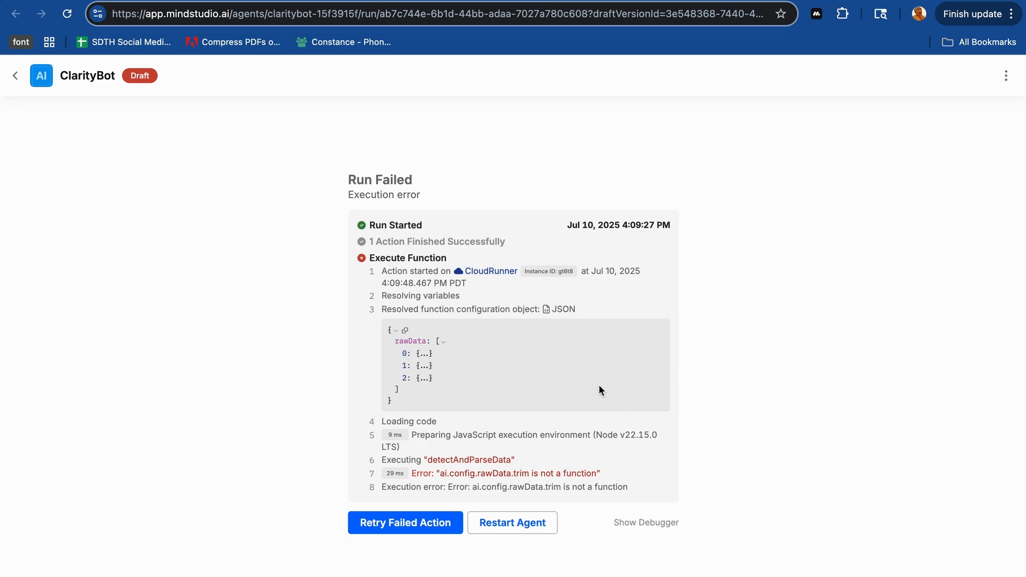
- Return to the ClarityBot editor and examine the detectAndParseData function's code, from the raw data trimming to the JSON parsing section
mouse_move(538, 464)
left_click(451, 1)
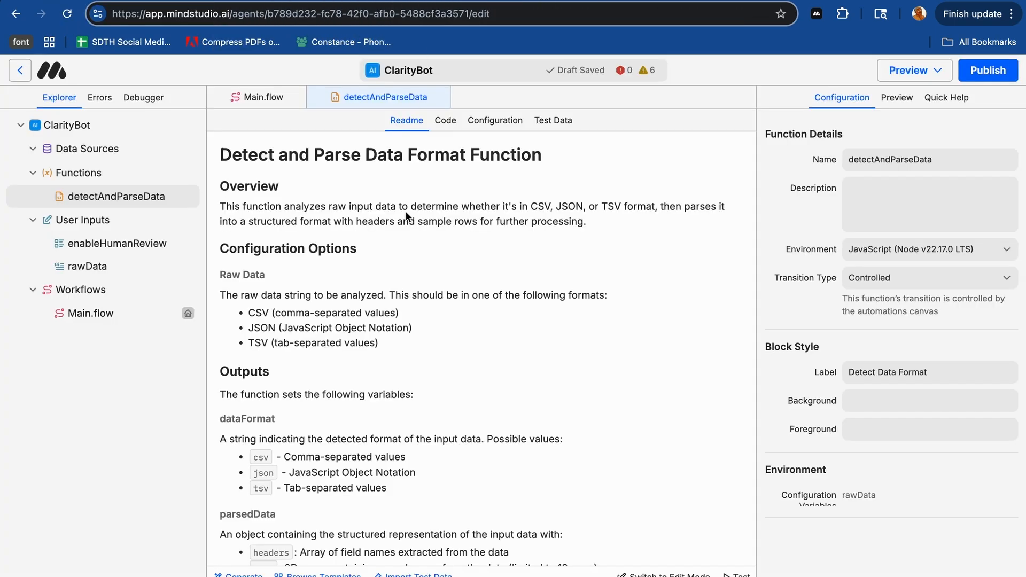
left_click(456, 123)
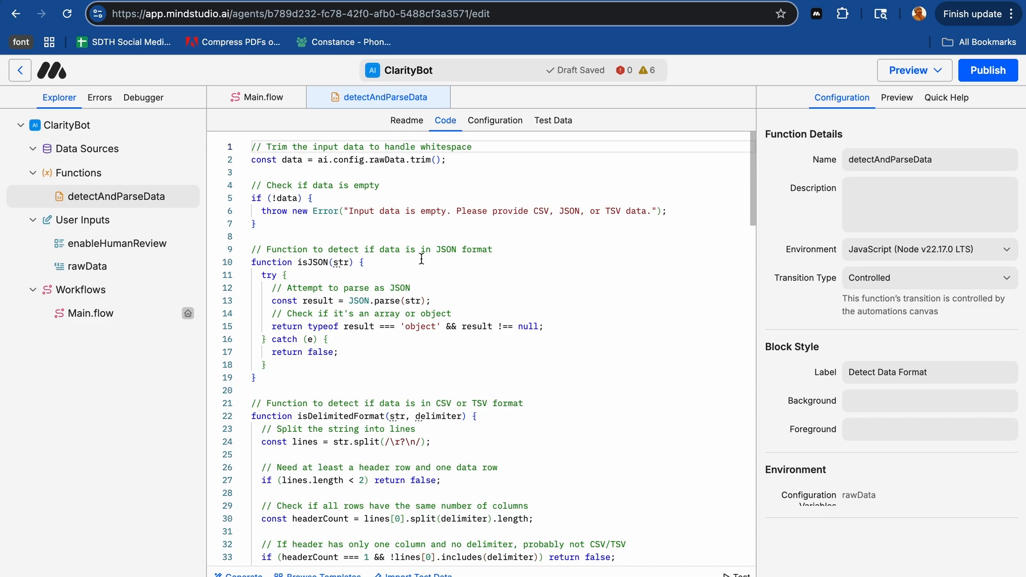
scroll(422, 259, "down", 1)
scroll(420, 248, "up", 1)
scroll(331, 276, "down", 10)
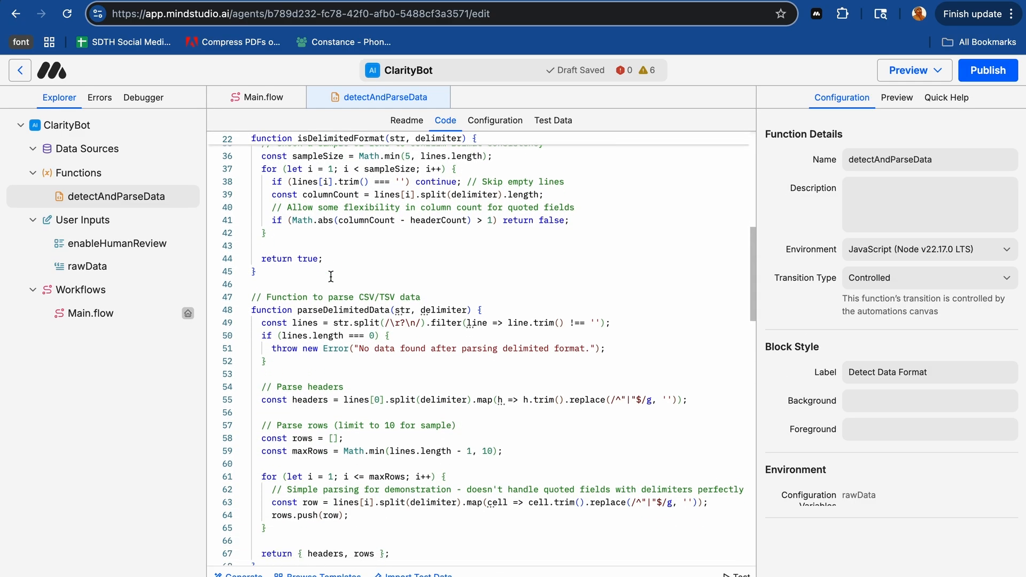
scroll(331, 276, "down", 10)
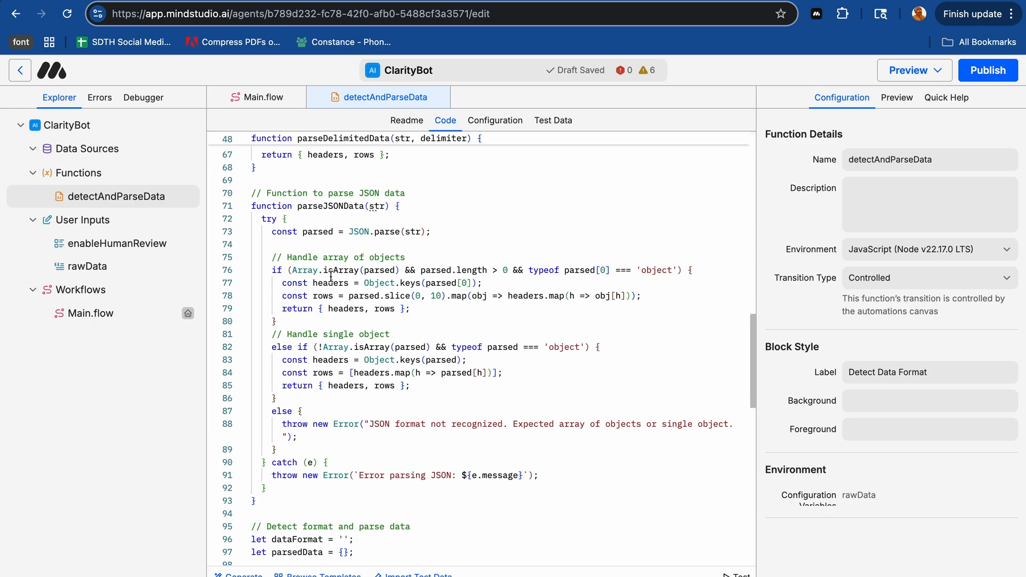
scroll(331, 276, "up", 20)
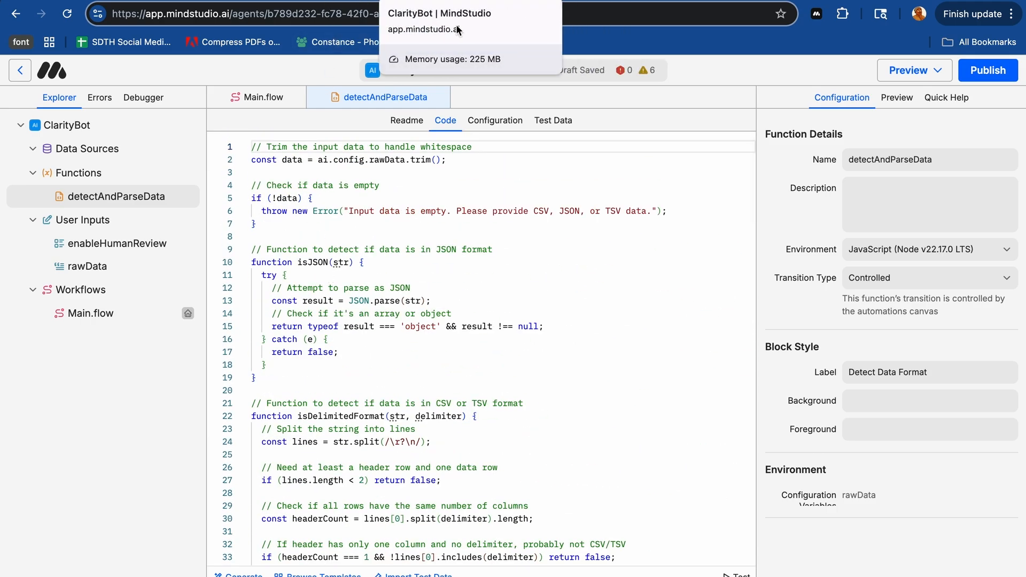
- Leave the ClarityBot editor, open the DataLore agent from the drafts, and launch its draft version
left_click(19, 70)
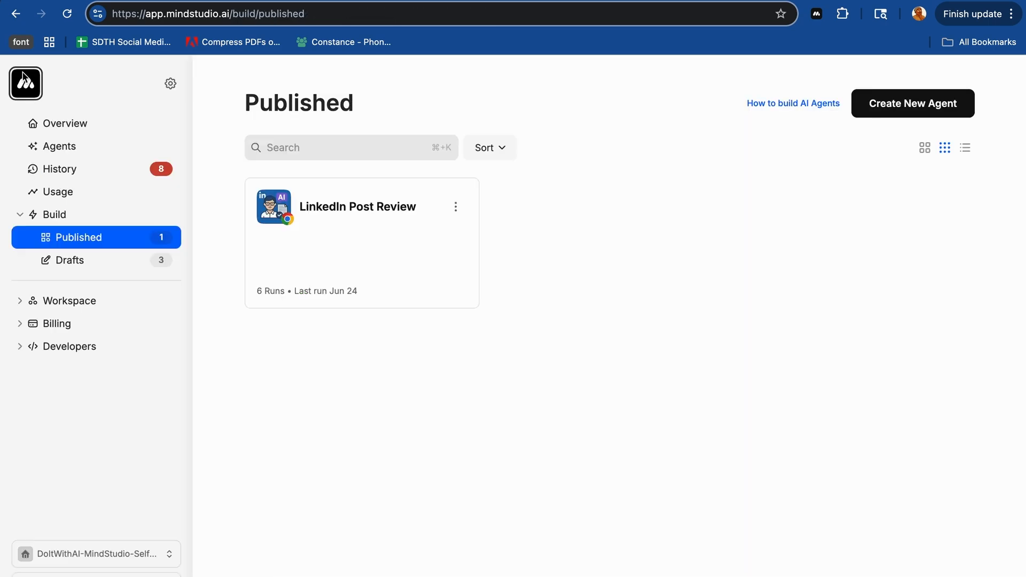
left_click(72, 261)
left_click(620, 223)
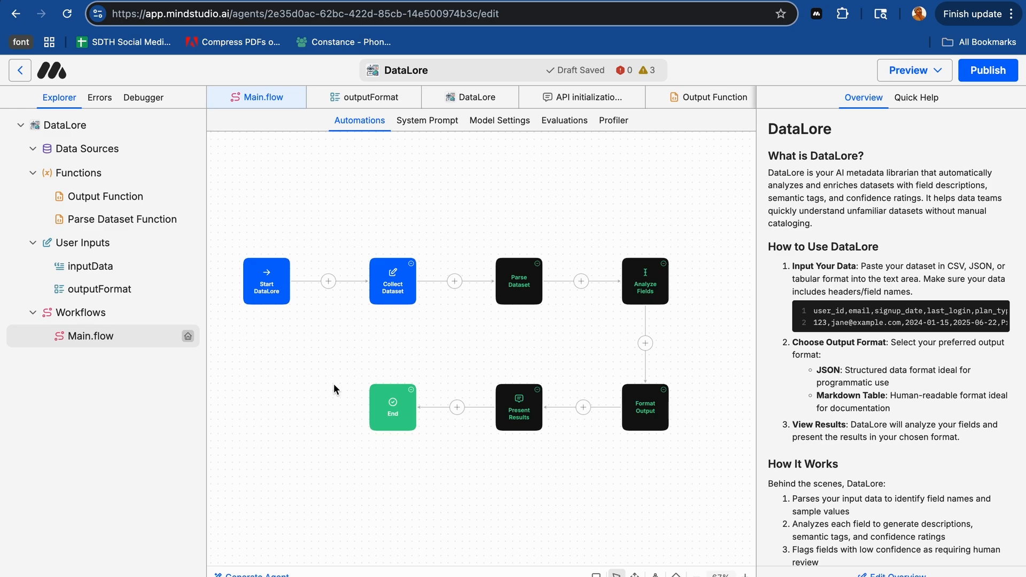
left_click(939, 74)
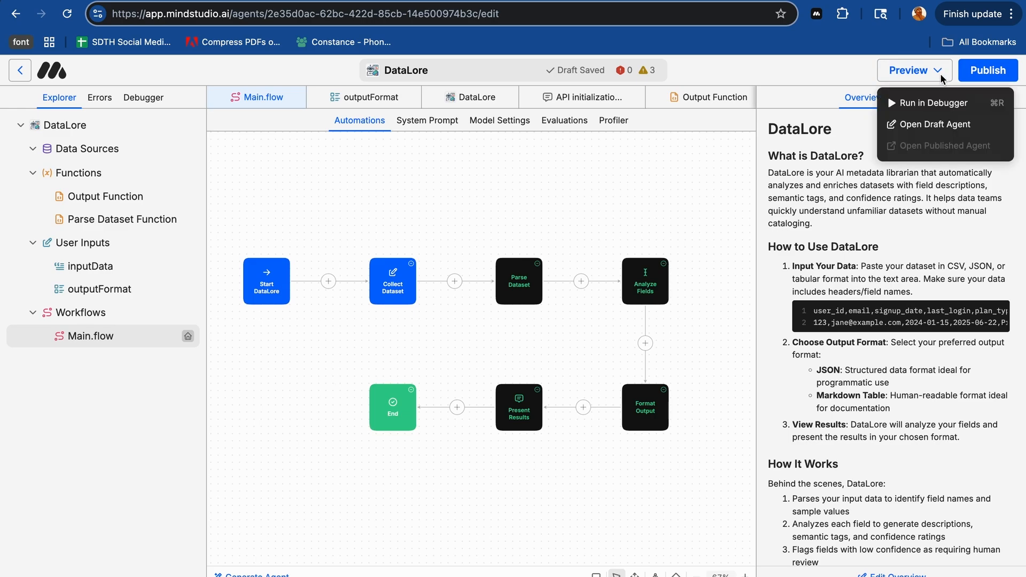
left_click(920, 126)
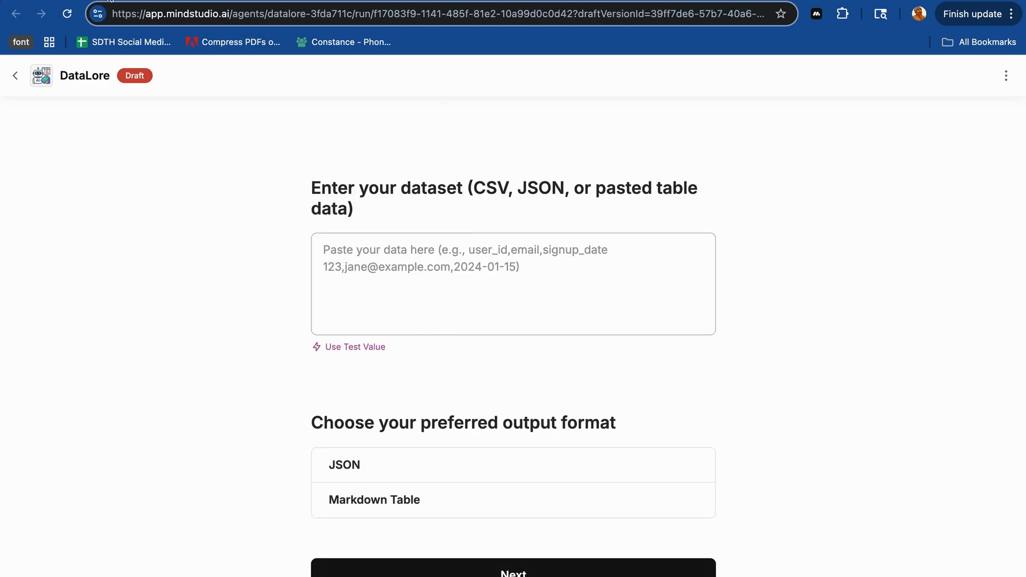
- Paste the mixed-type JSON records as the DataLore dataset, choose Markdown Table as the output format, and submit the form
left_click(420, 275)
key("cmd+v")
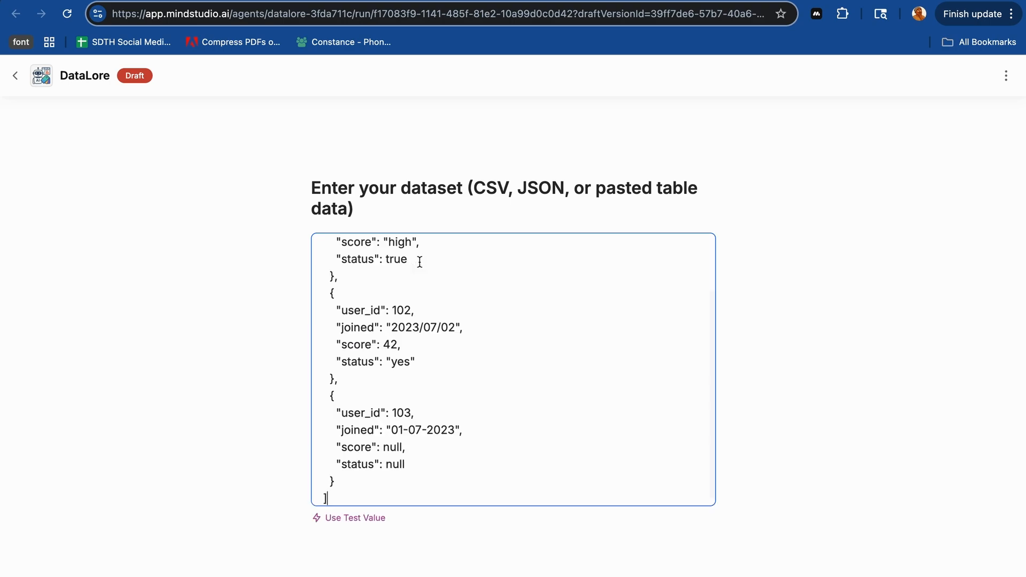
scroll(504, 481, "down", 1)
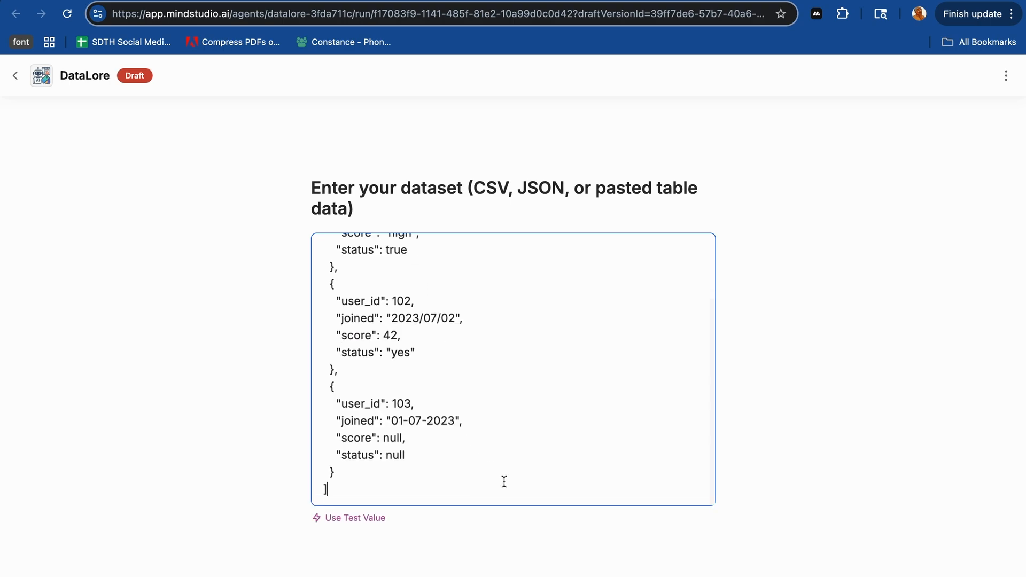
scroll(504, 482, "down", 5)
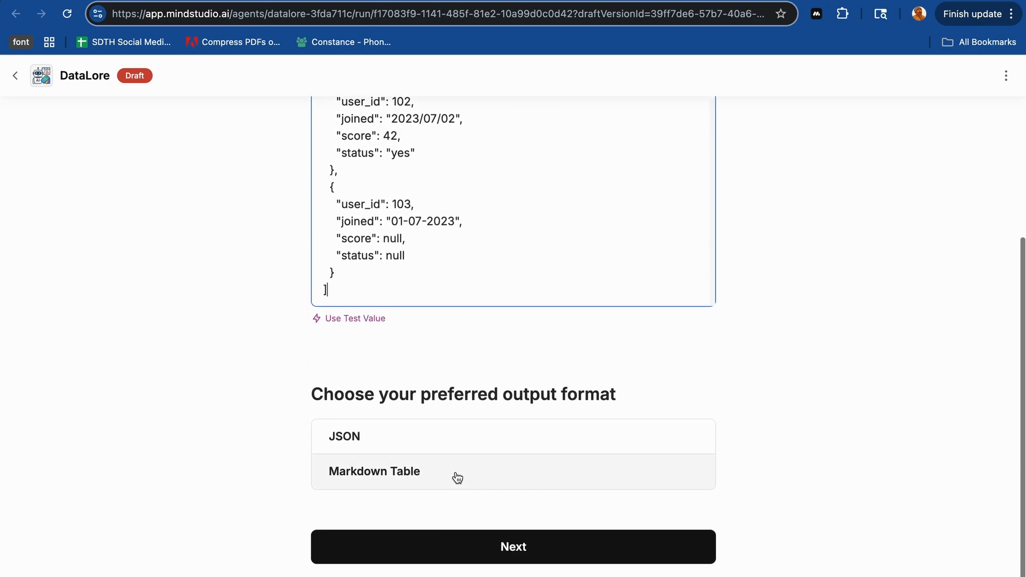
left_click(457, 477)
left_click(458, 552)
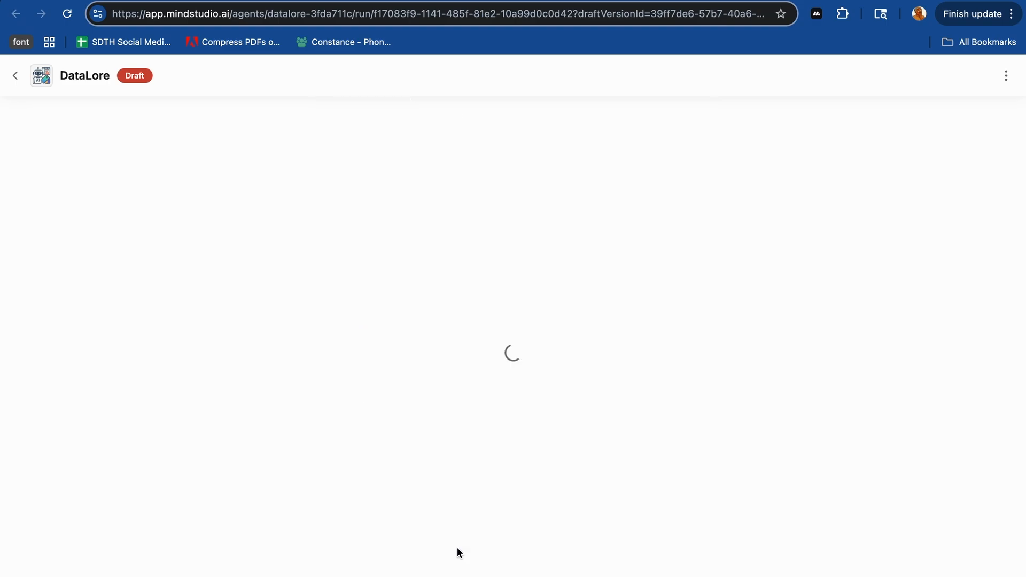